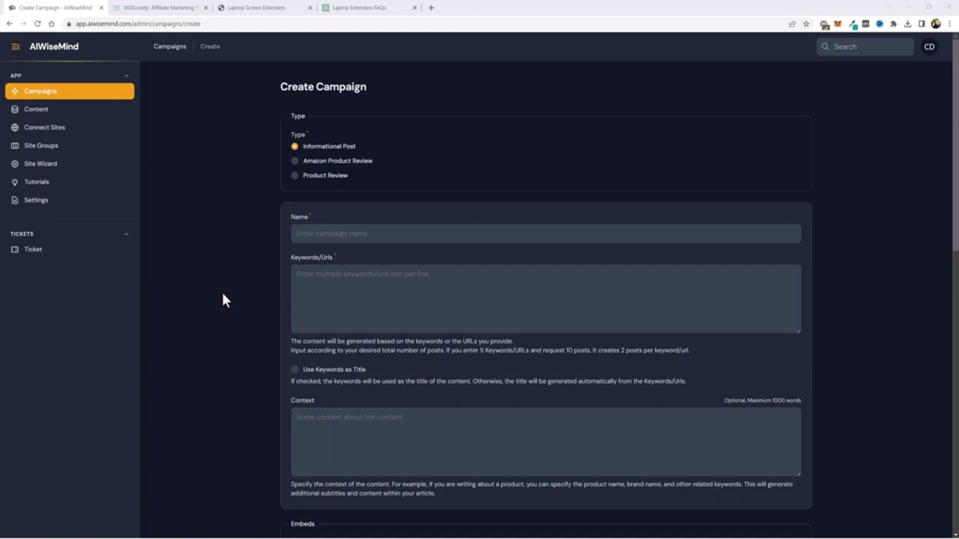
Step: Switch to the VIDSociety site and search Google for its article title "Quick Studio FX PRO Review"
key("ctrl+Tab")
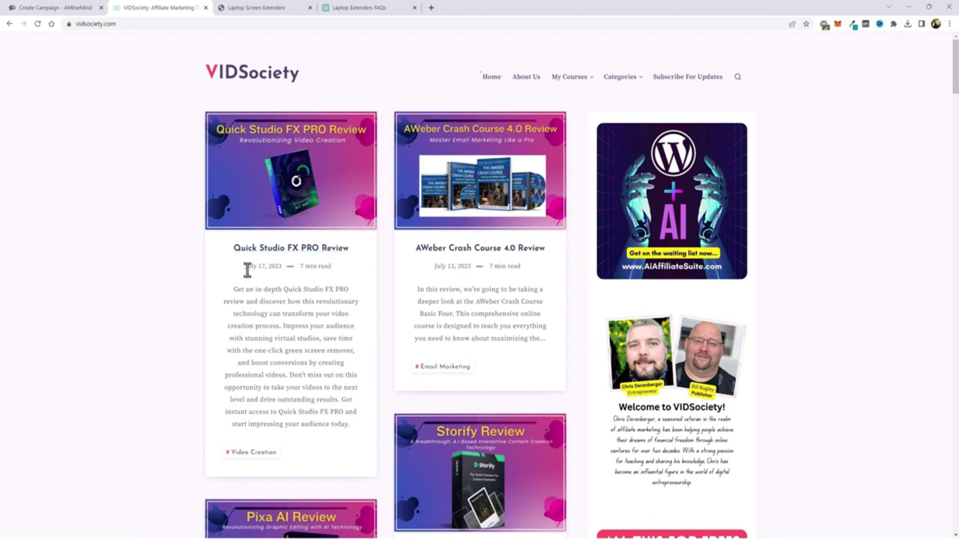
left_click_drag(227, 253, 348, 248)
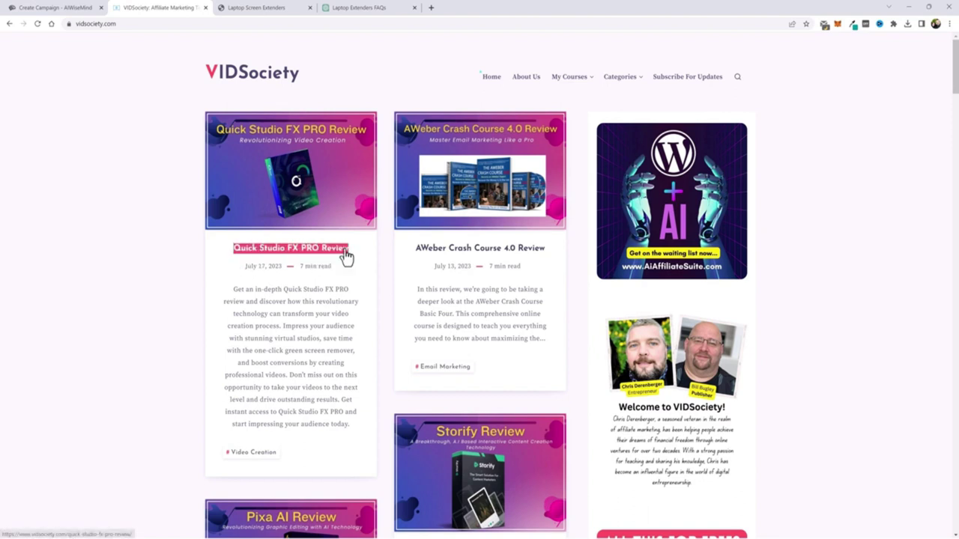
right_click(347, 250)
left_click(374, 341)
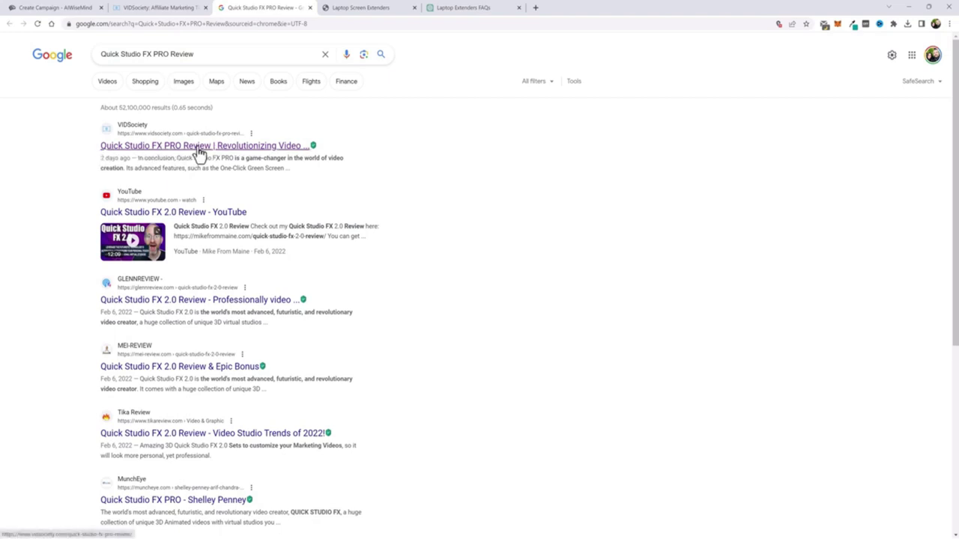
Step: Return to the VIDSociety site, search Google for "AWeber Crash Course 4.0 Review", and look for the site's article in the results
left_click(69, 9)
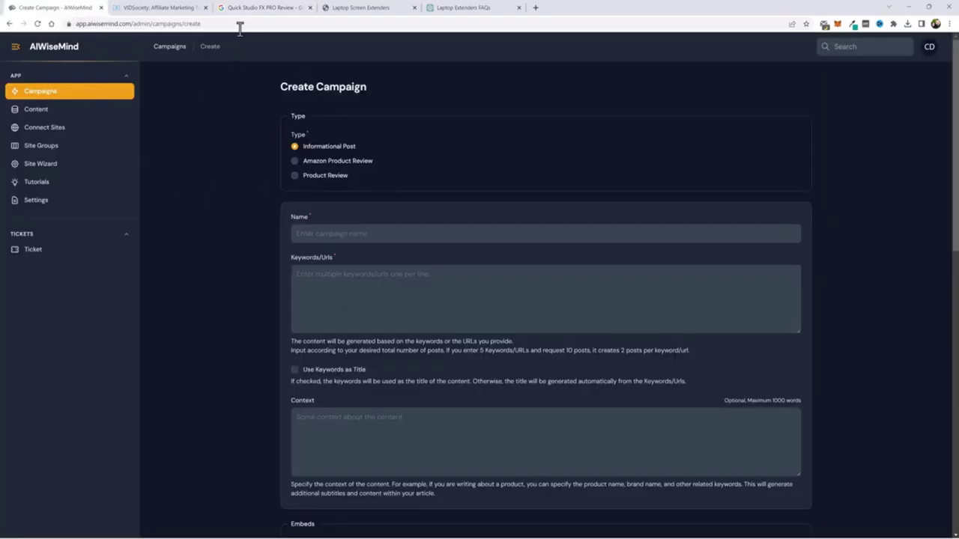
left_click(157, 7)
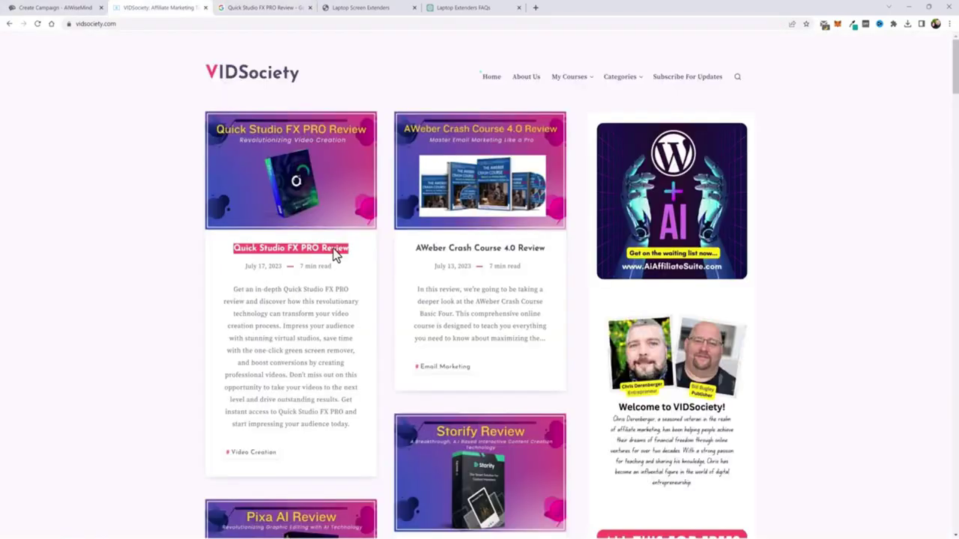
right_click(537, 254)
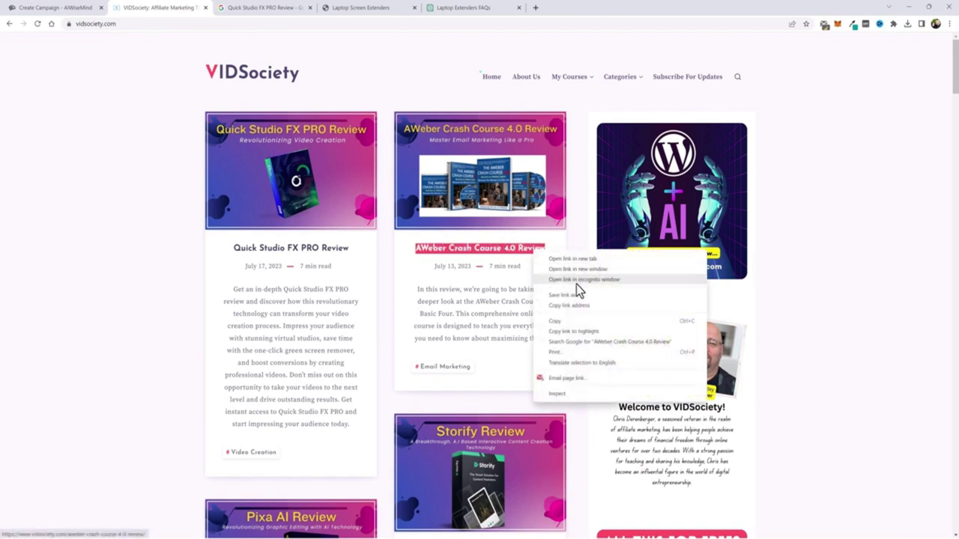
left_click(576, 342)
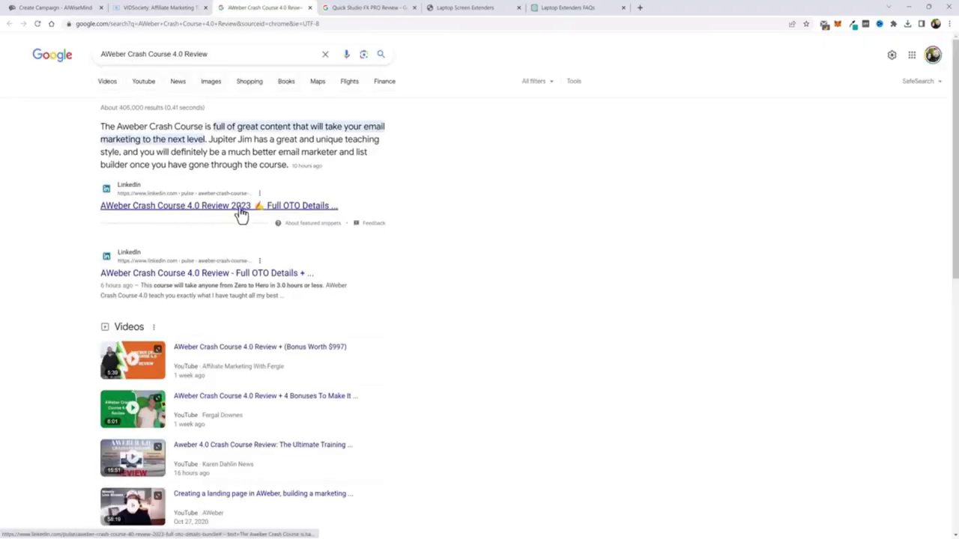
scroll(368, 330, "down", 2)
scroll(339, 339, "down", 3)
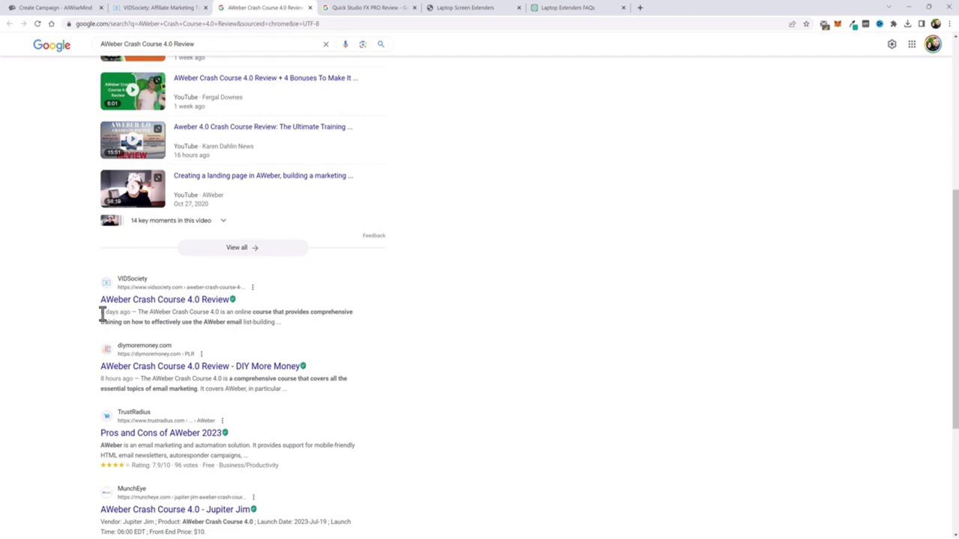
left_click(169, 9)
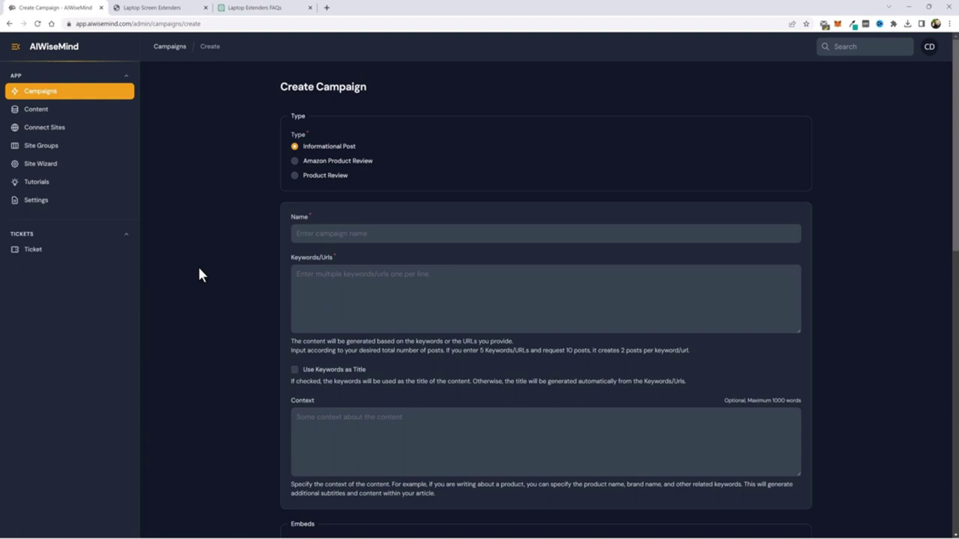
Step: Examine the number and variety of products in the Amazon search results for screen extenders
key("ctrl+Tab")
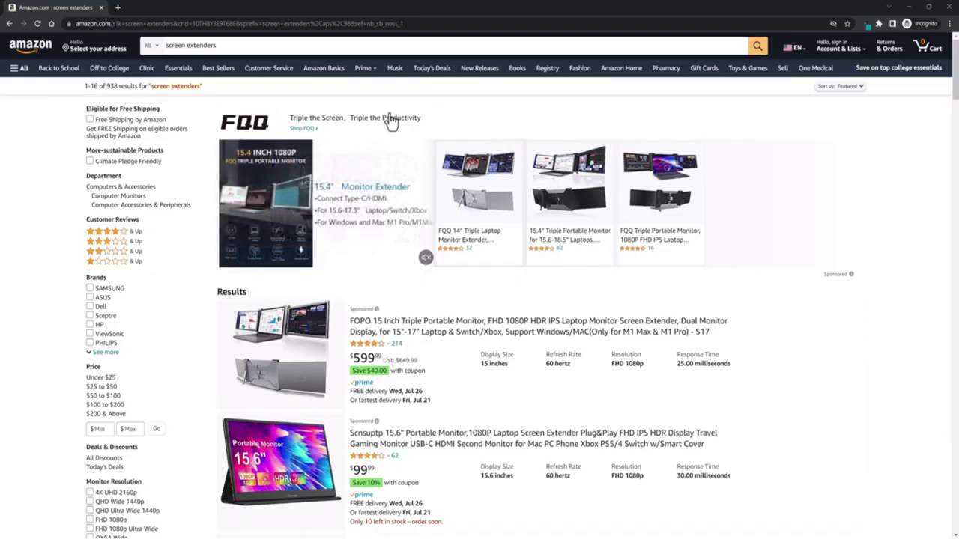
double_click(112, 86)
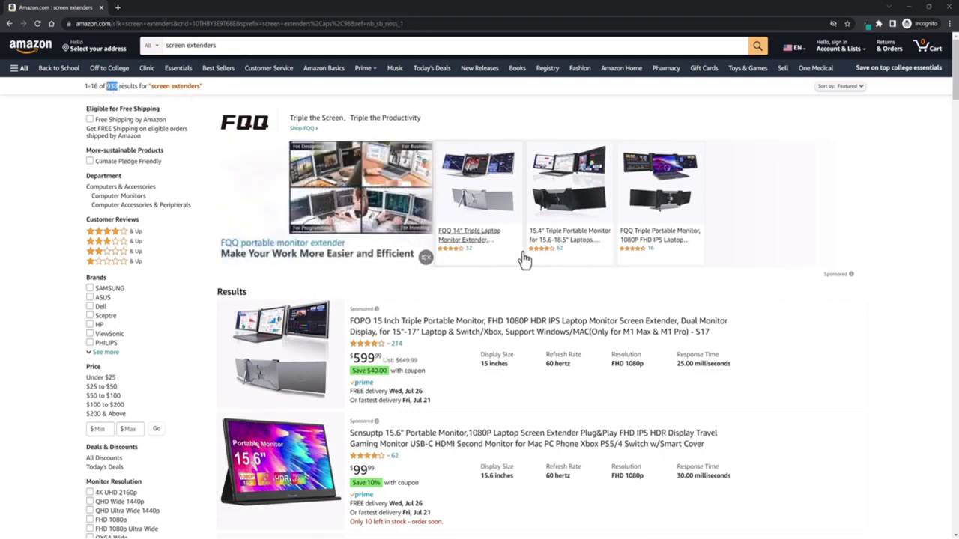
scroll(852, 428, "down", 6)
scroll(562, 417, "down", 15)
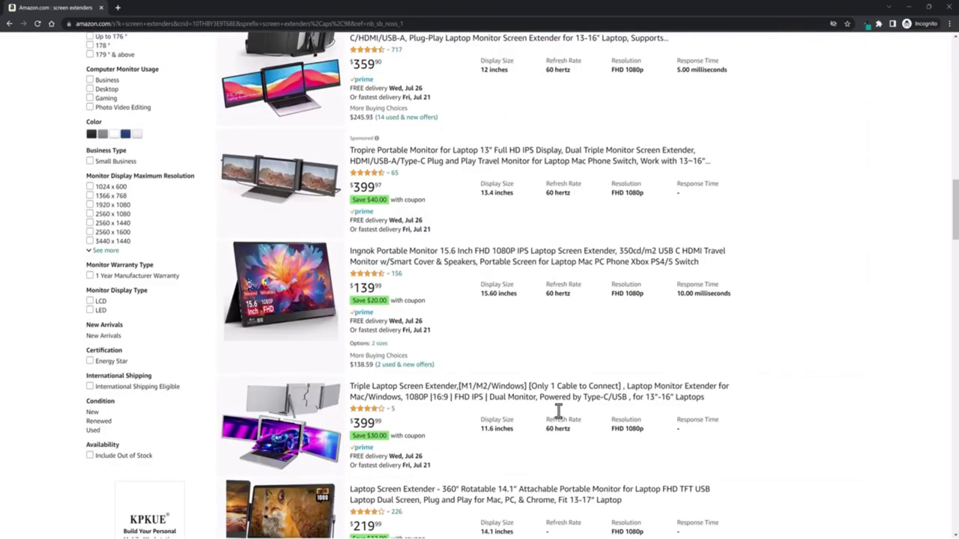
scroll(559, 410, "down", 3)
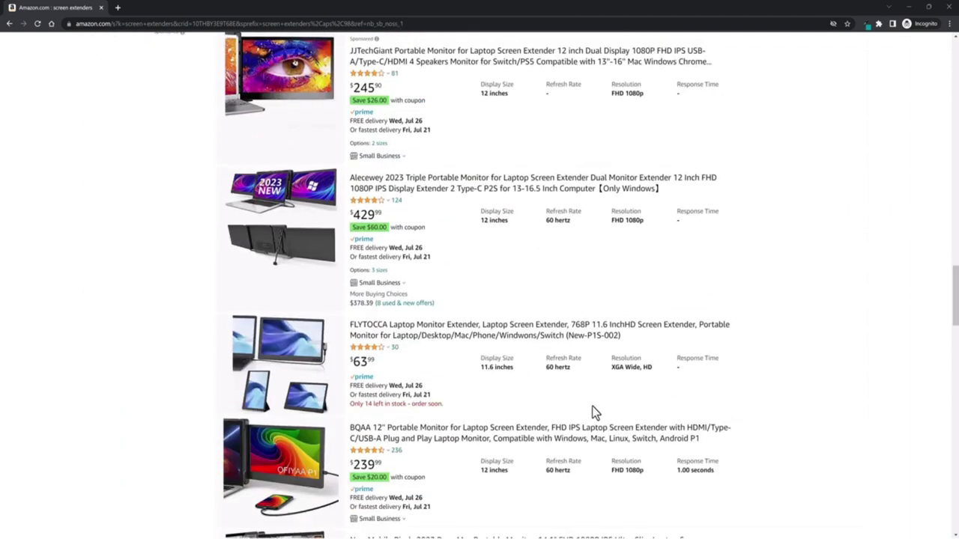
scroll(595, 411, "down", 4)
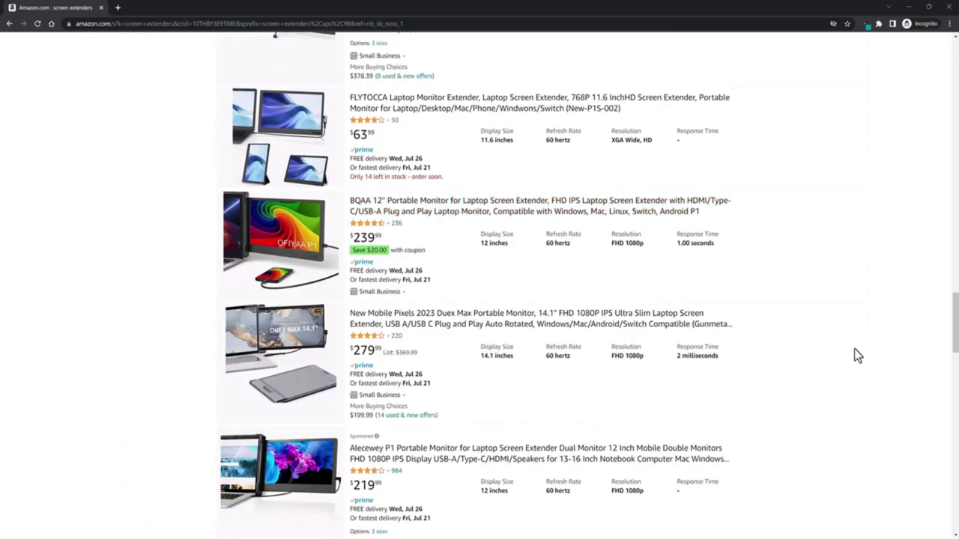
scroll(854, 348, "down", 12)
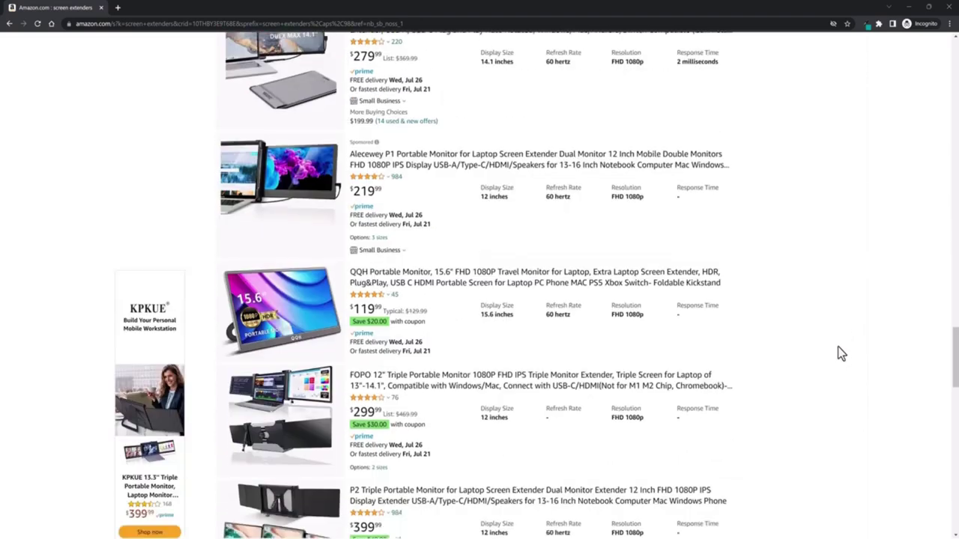
scroll(809, 358, "down", 3)
scroll(914, 375, "up", 15)
scroll(906, 371, "up", 15)
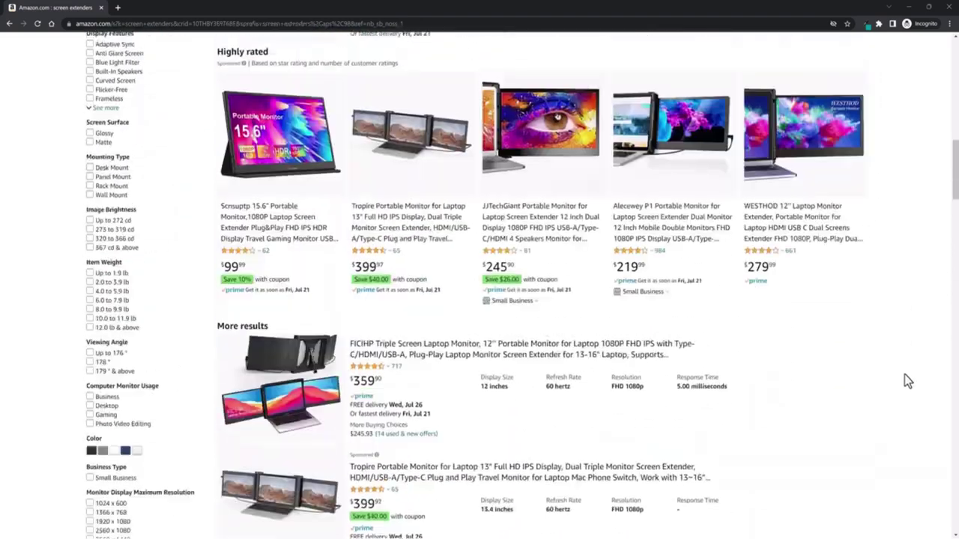
scroll(904, 380, "up", 5)
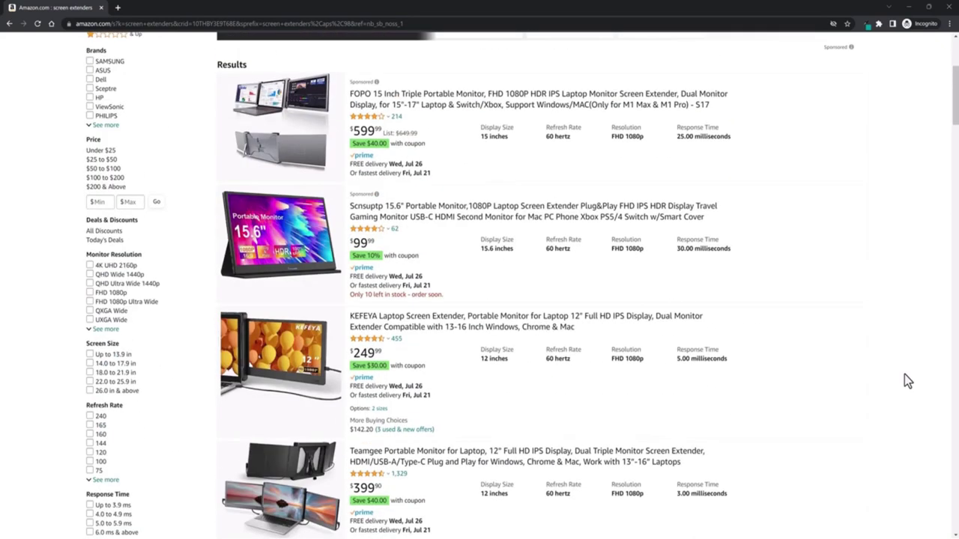
scroll(904, 382, "up", 2)
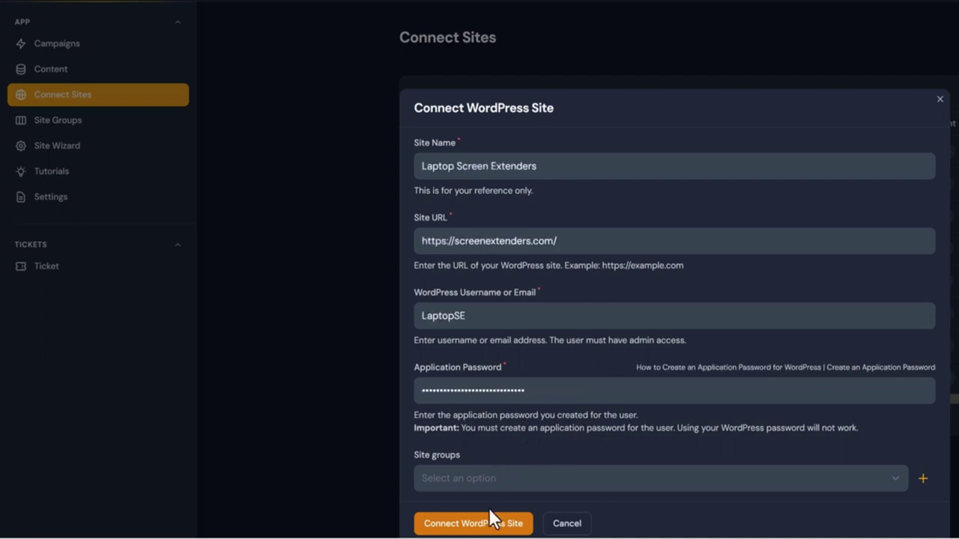
left_click(474, 524)
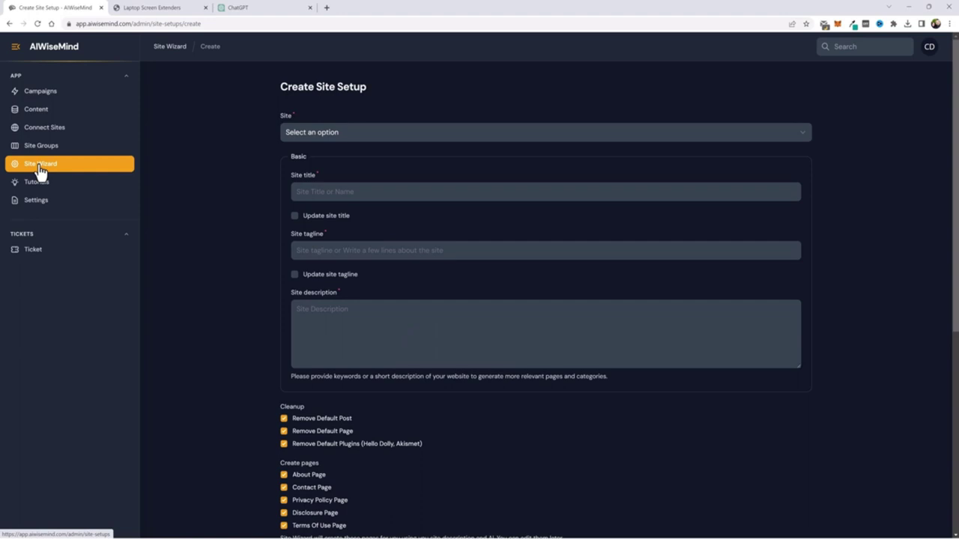
Step: Review the site setup options and add Rank Math SEO and Youtube Embed Plus to the plugins to install
scroll(237, 378, "down", 2)
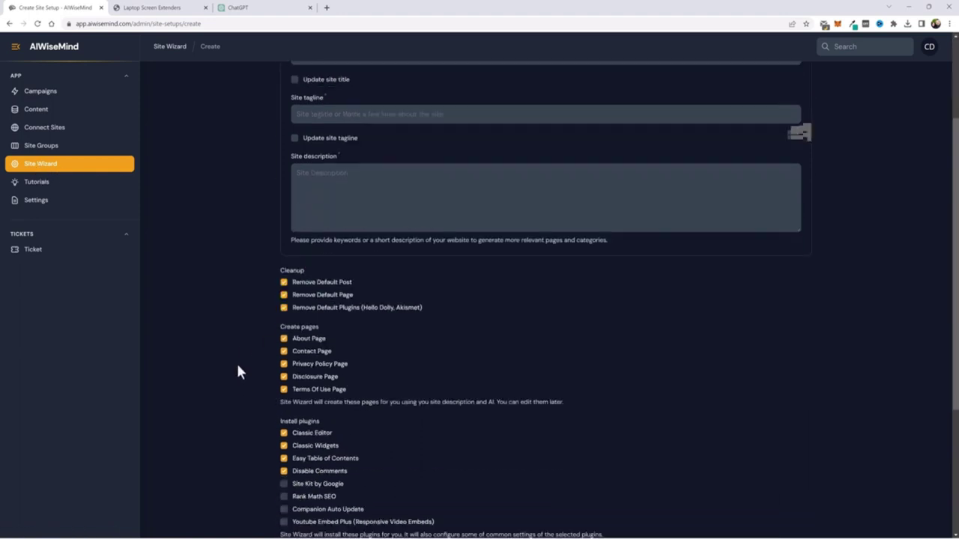
scroll(238, 378, "up", 1)
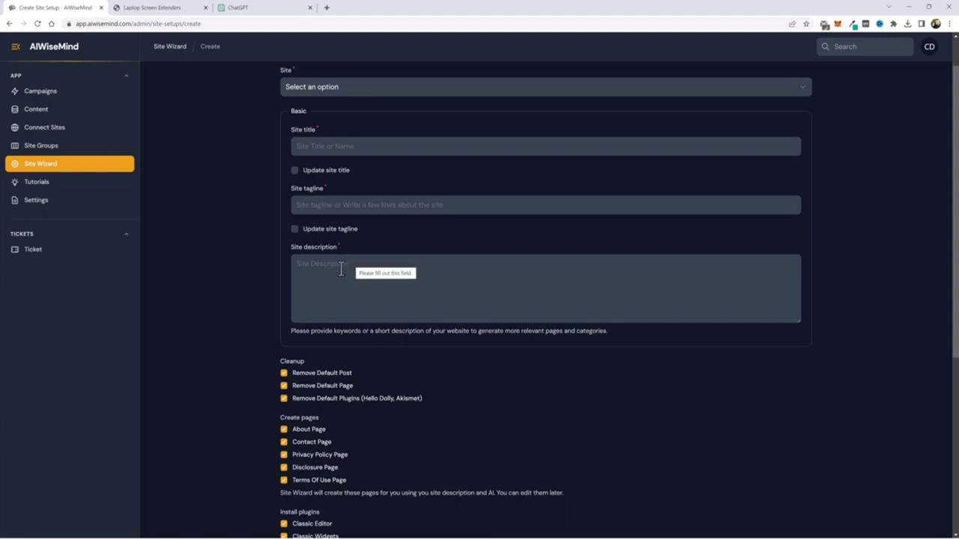
scroll(341, 278, "down", 2)
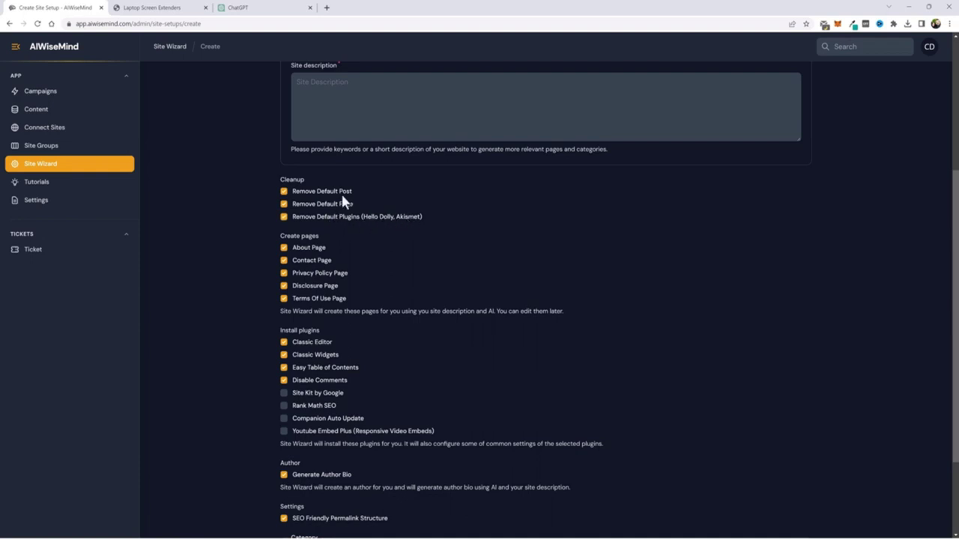
scroll(371, 292, "down", 2)
left_click(384, 332)
left_click(284, 287)
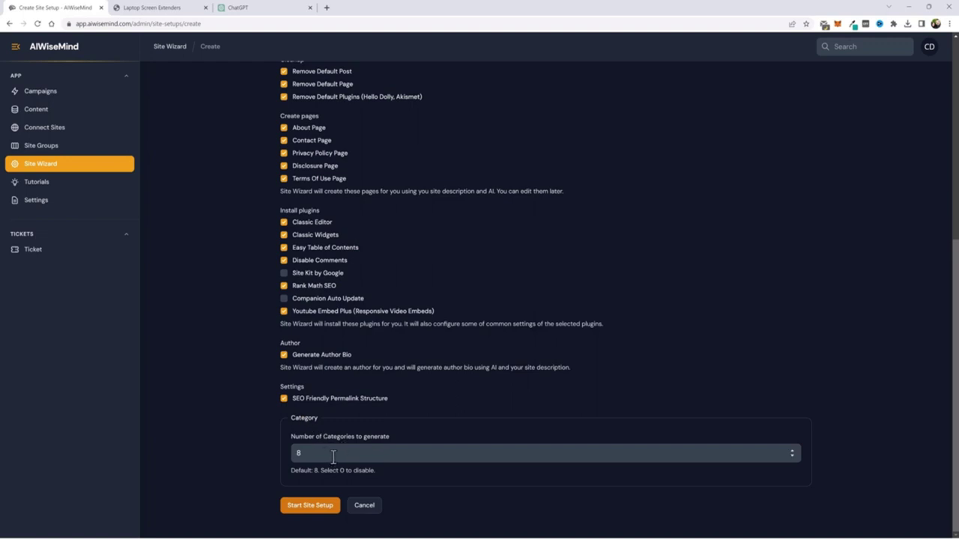
scroll(445, 487, "up", 5)
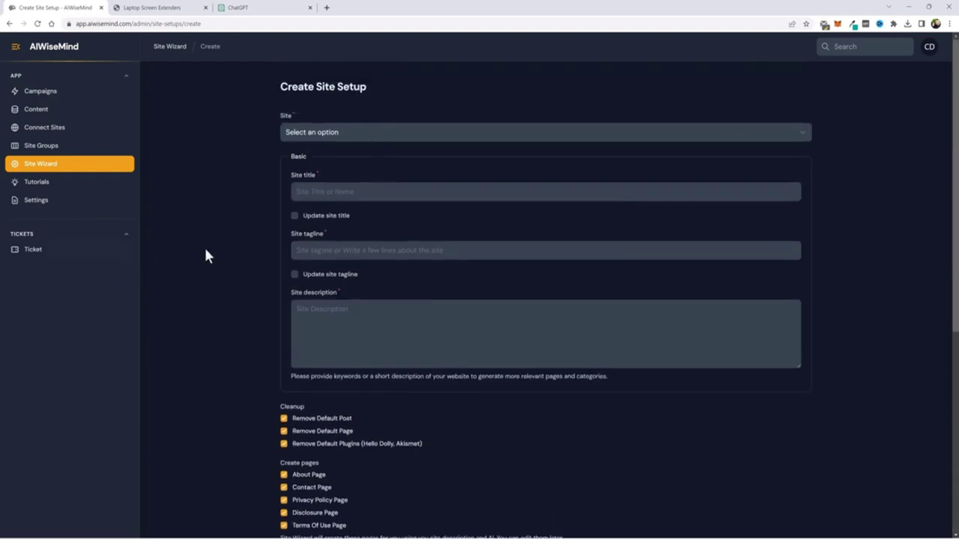
Step: Copy the Laptop Screen Extenders website description from ChatGPT into the site description and start the site setup
key("ctrl+3")
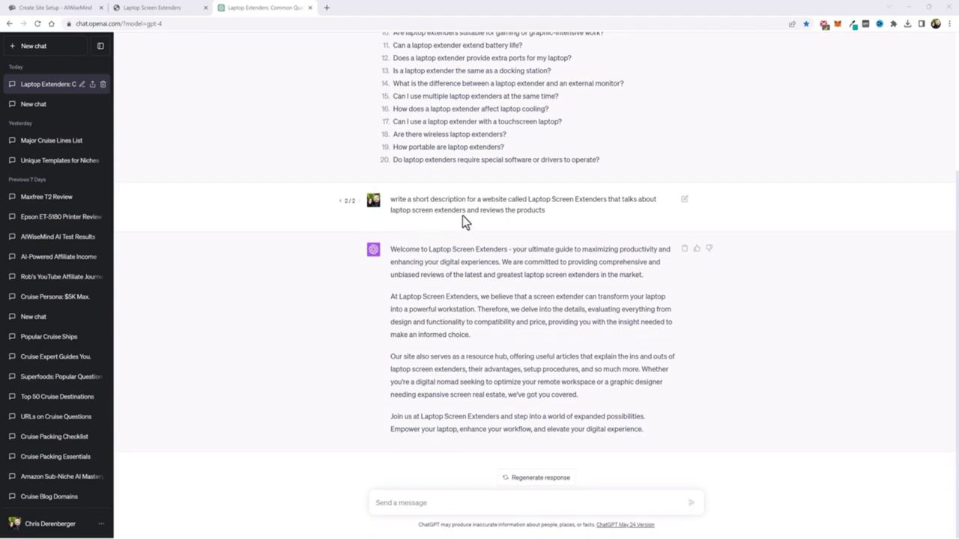
left_click_drag(390, 251, 646, 423)
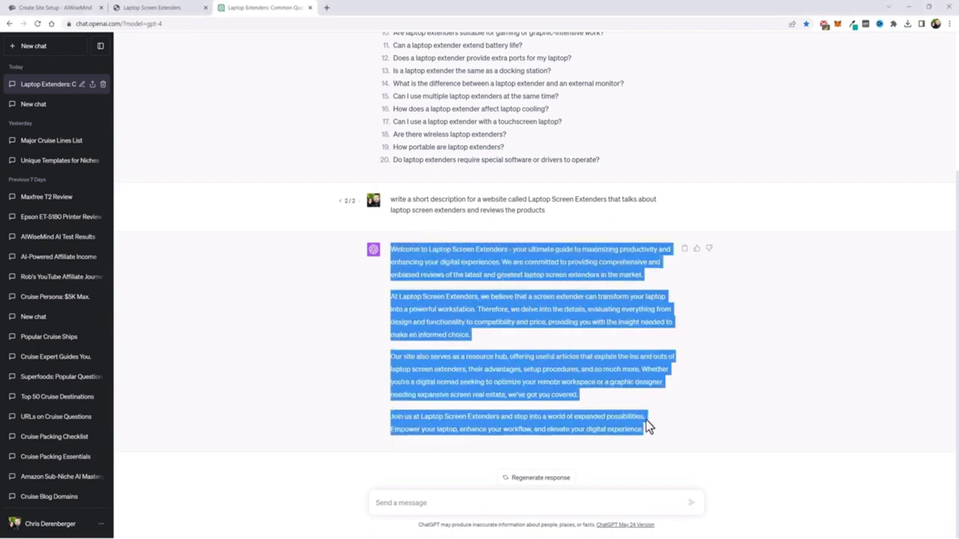
right_click(556, 376)
left_click(592, 381)
key("ctrl+1")
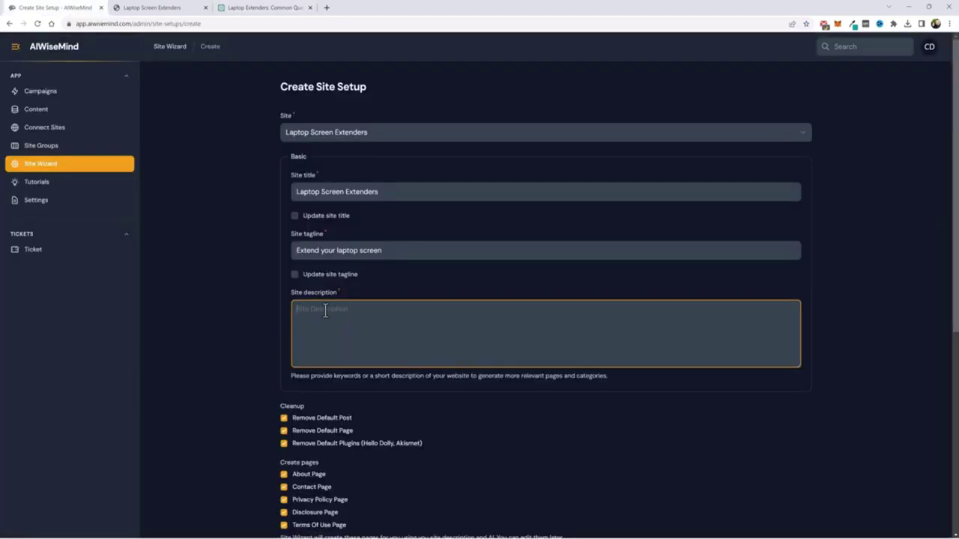
key("ctrl+v")
scroll(244, 376, "down", 5)
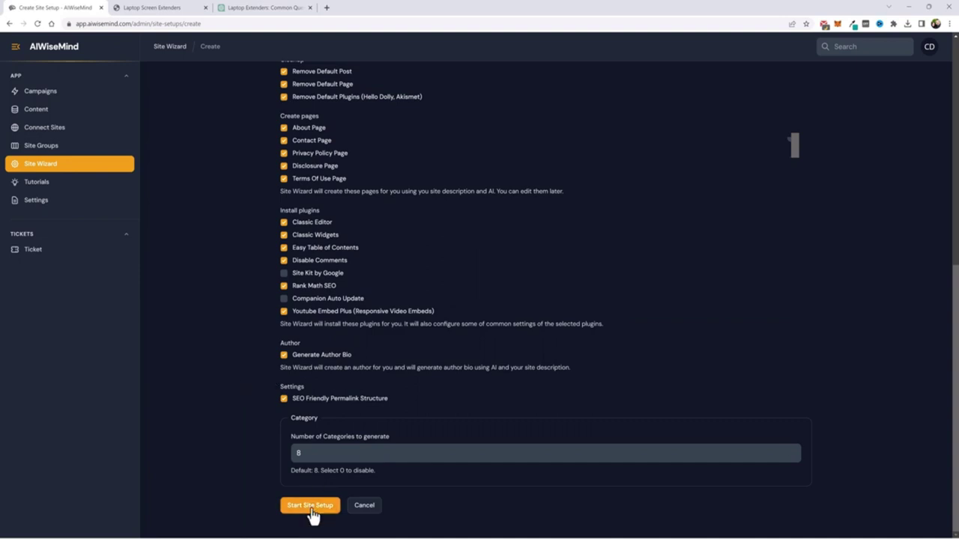
left_click(312, 506)
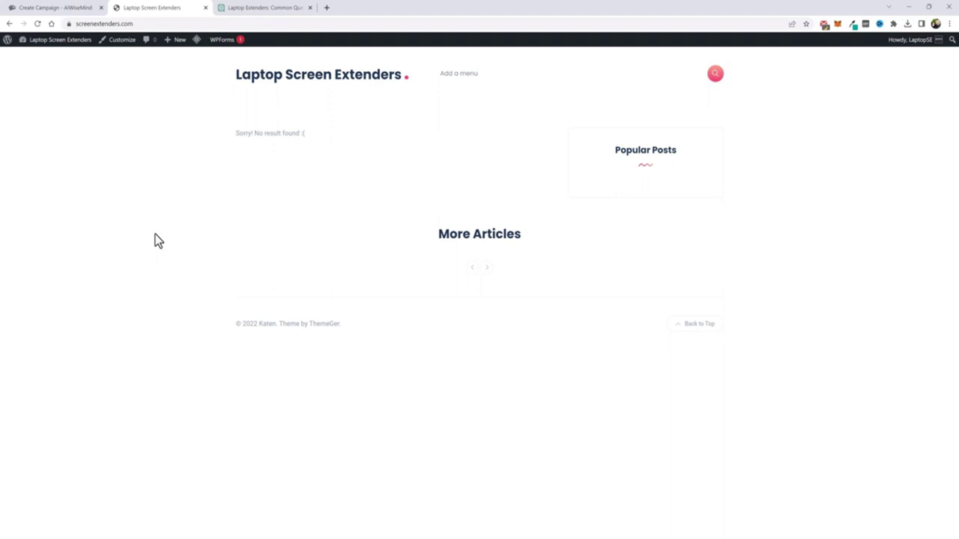
Step: Copy the full list of common laptop extender questions from ChatGPT and return to the AIWiseMind campaign form
key("ctrl+Tab")
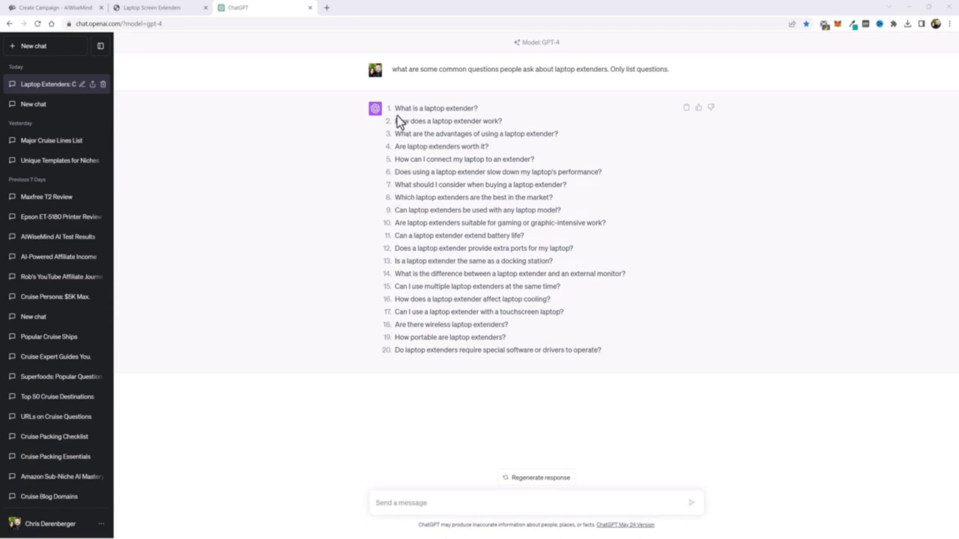
left_click_drag(395, 108, 602, 351)
right_click(494, 277)
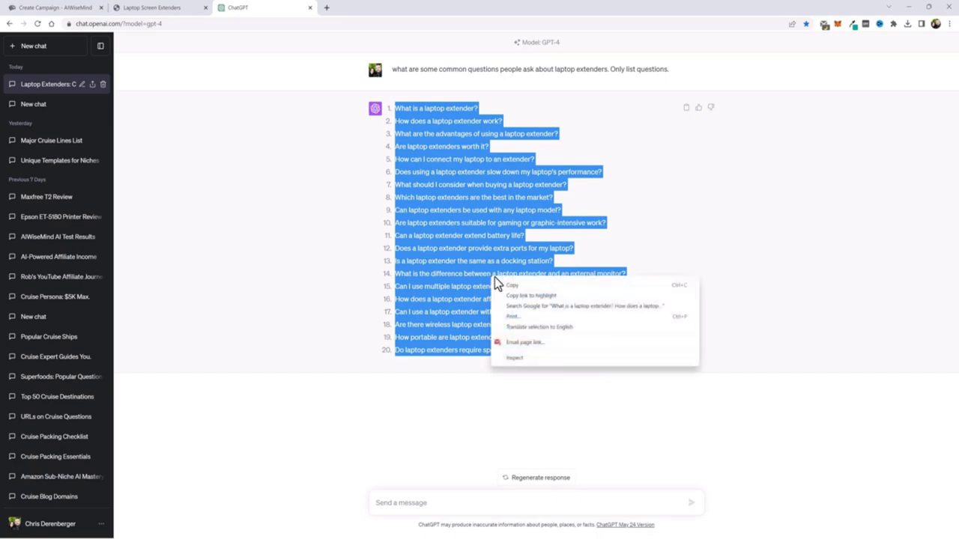
left_click(517, 284)
key("ctrl+1")
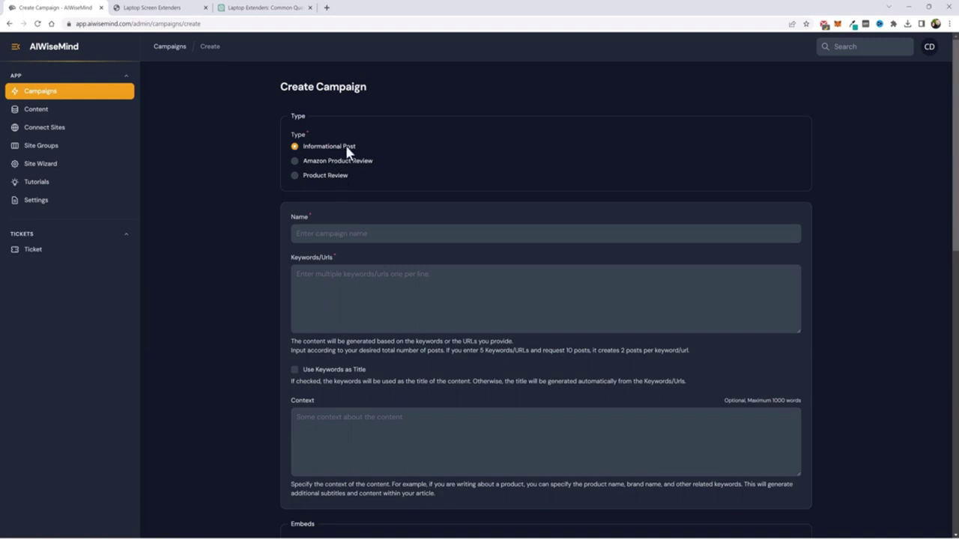
Step: Fill in the campaign with the name "Latptop Screen Extenders - 20 Questions" and the copied questions as keywords, using the keywords as titles
left_click(336, 233)
key("ctrl+v")
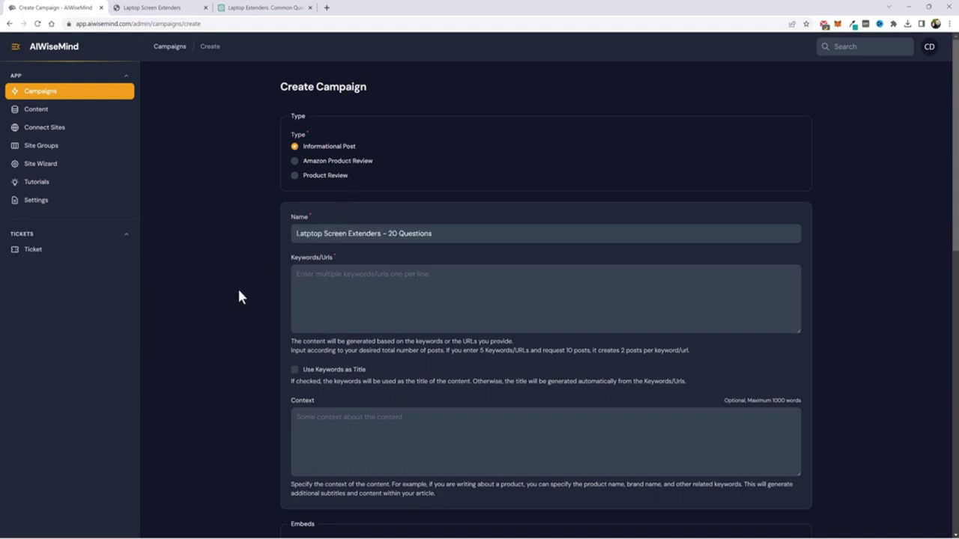
left_click(321, 274)
key("ctrl+v")
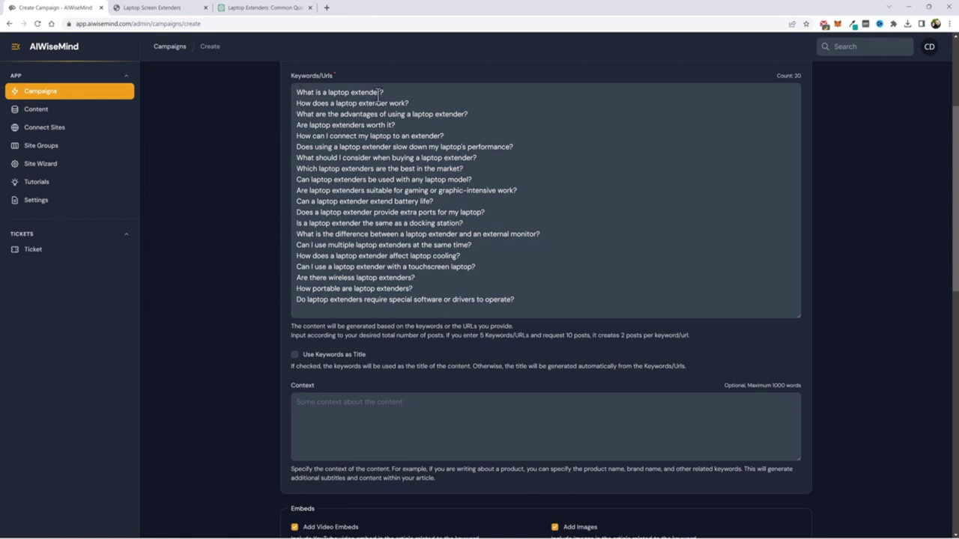
left_click(295, 355)
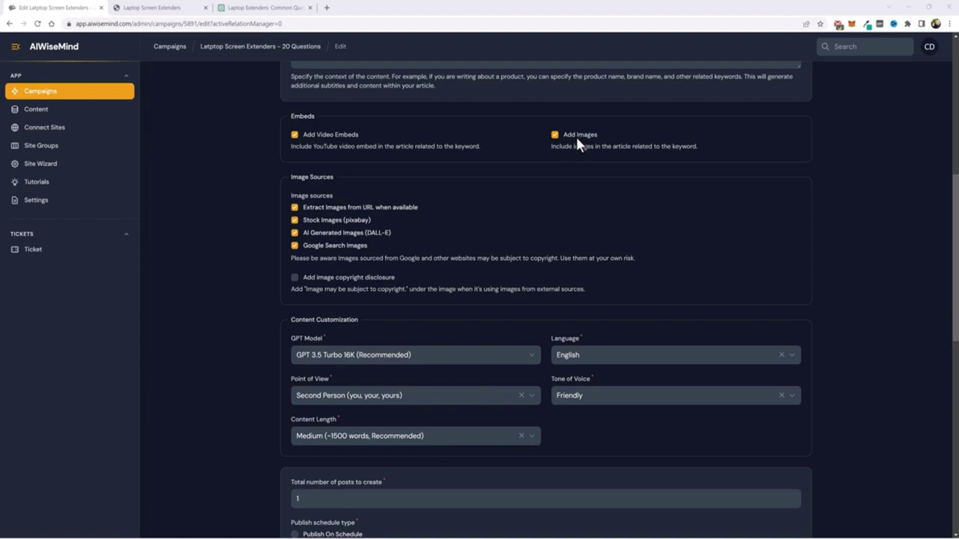
Step: Turn off the Google Search, Stock (pixabay) and AI Generated (DALL-E) image sources, keeping only Extract Images from URL when available
left_click(295, 247)
left_click(377, 259)
left_click(295, 219)
left_click(294, 233)
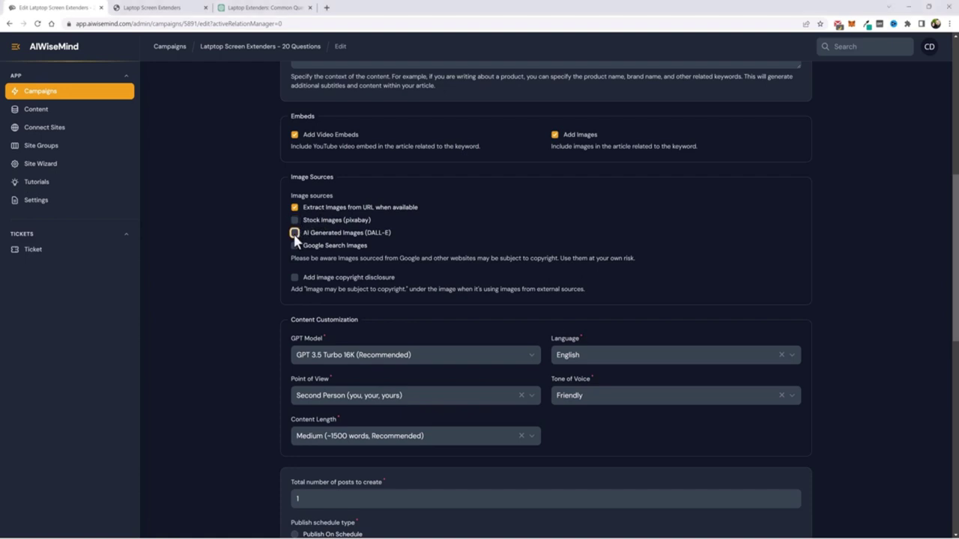
left_click(315, 270)
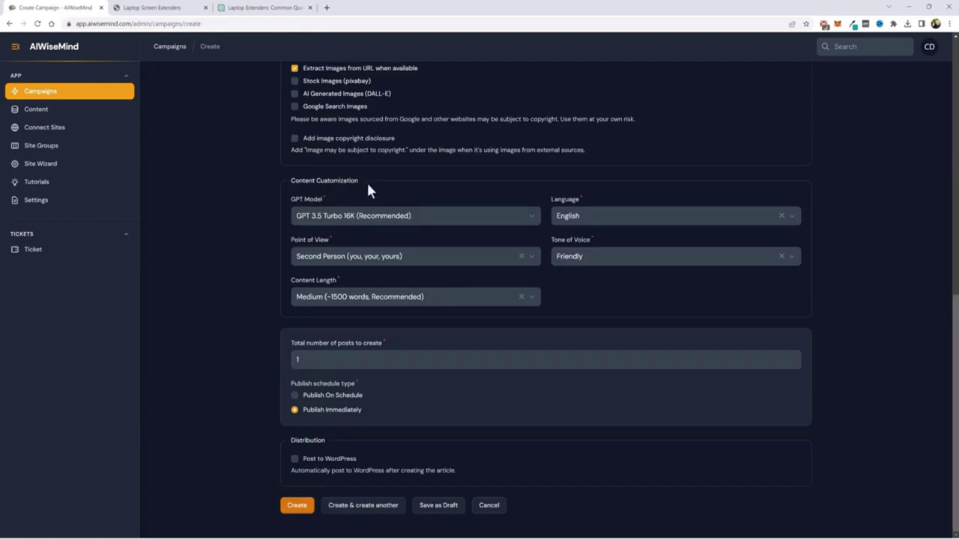
Step: Set the tone of voice to Conversational and look through the available languages, keeping English
left_click(588, 269)
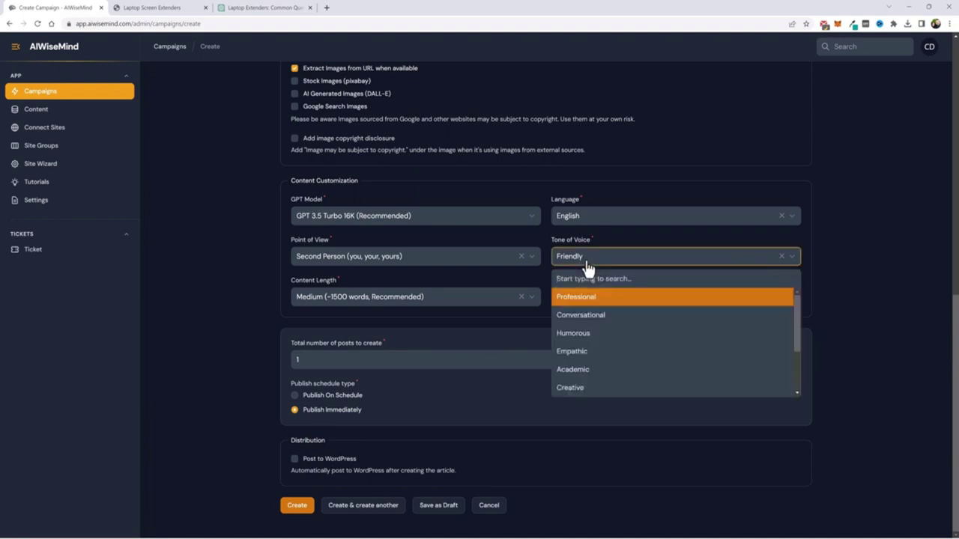
left_click(591, 322)
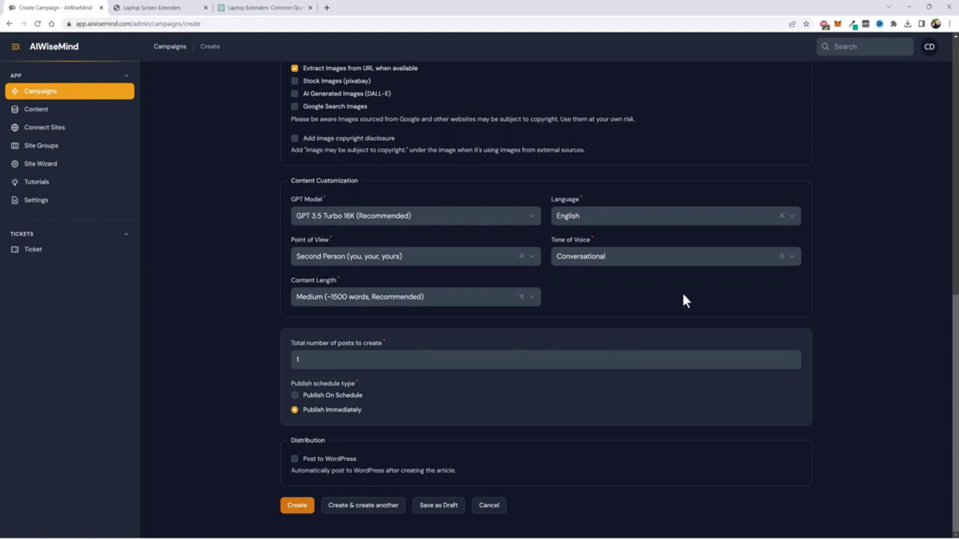
left_click(670, 222)
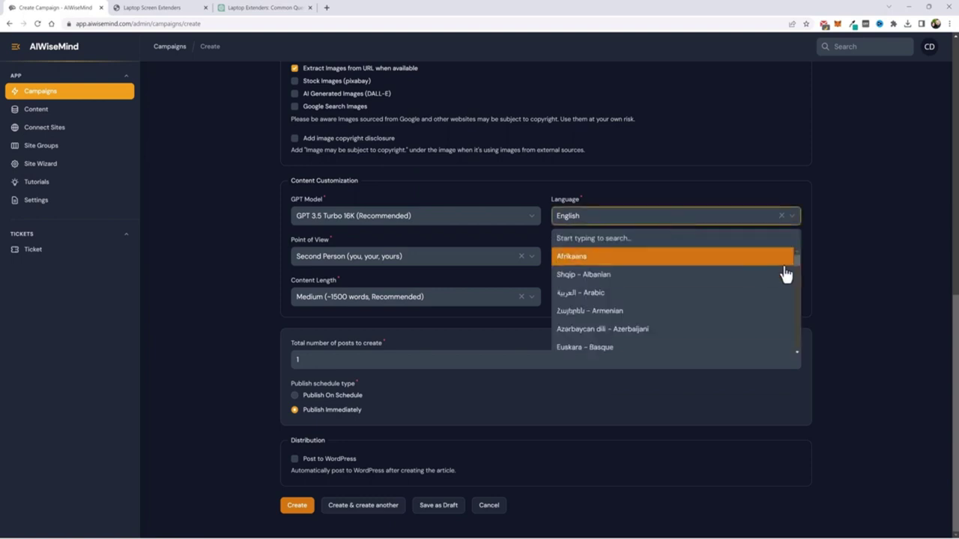
left_click_drag(797, 258, 788, 341)
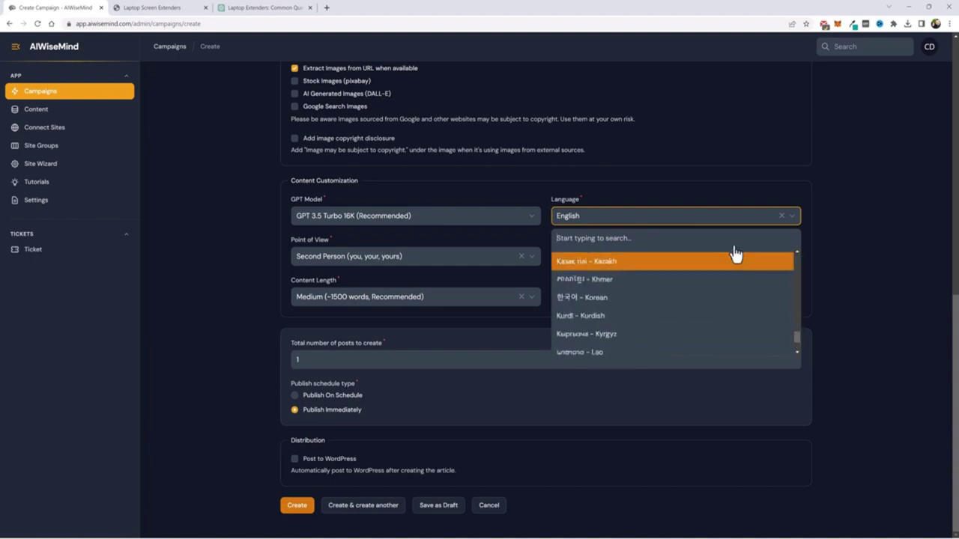
left_click(681, 185)
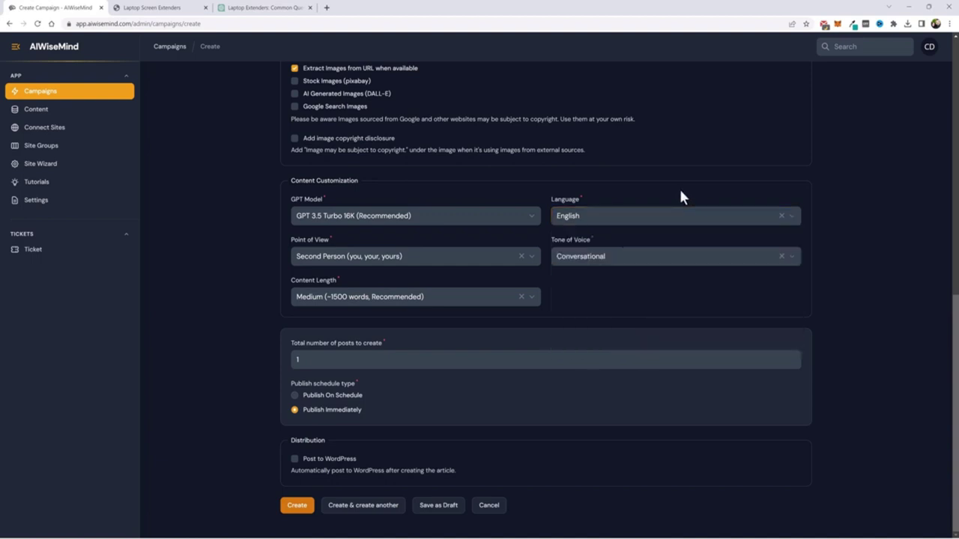
Step: Review the point of view and content length options, keeping Second Person and Medium (~1500 words, Recommended)
left_click(481, 268)
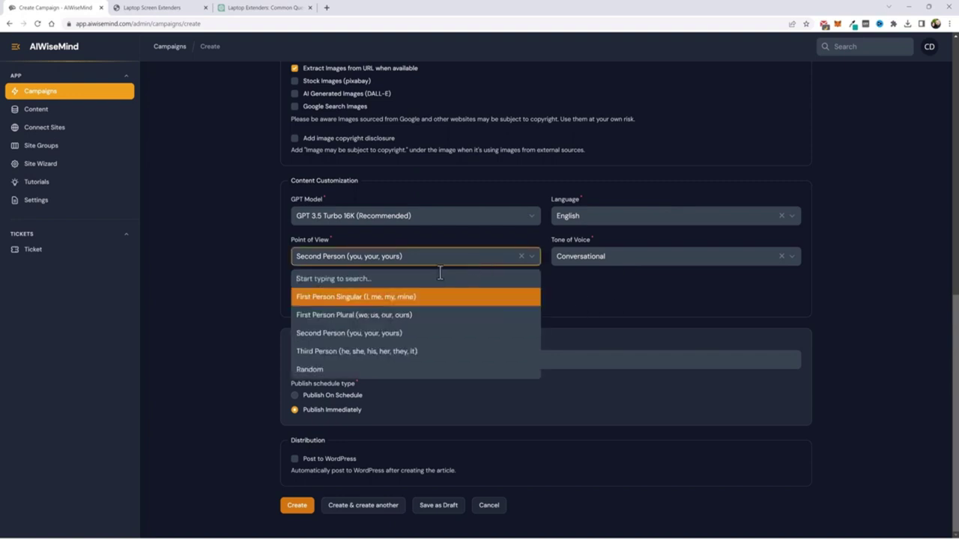
left_click(579, 272)
left_click(420, 300)
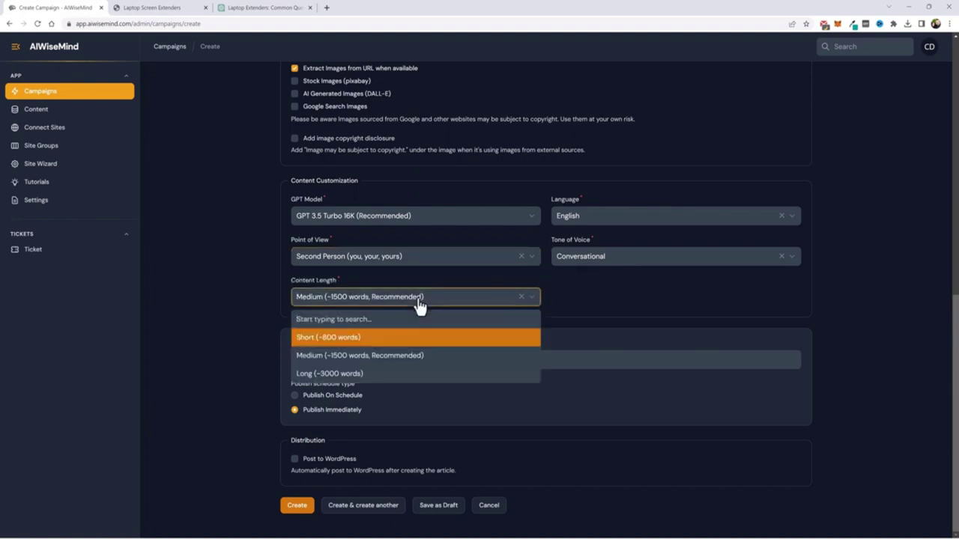
left_click(366, 356)
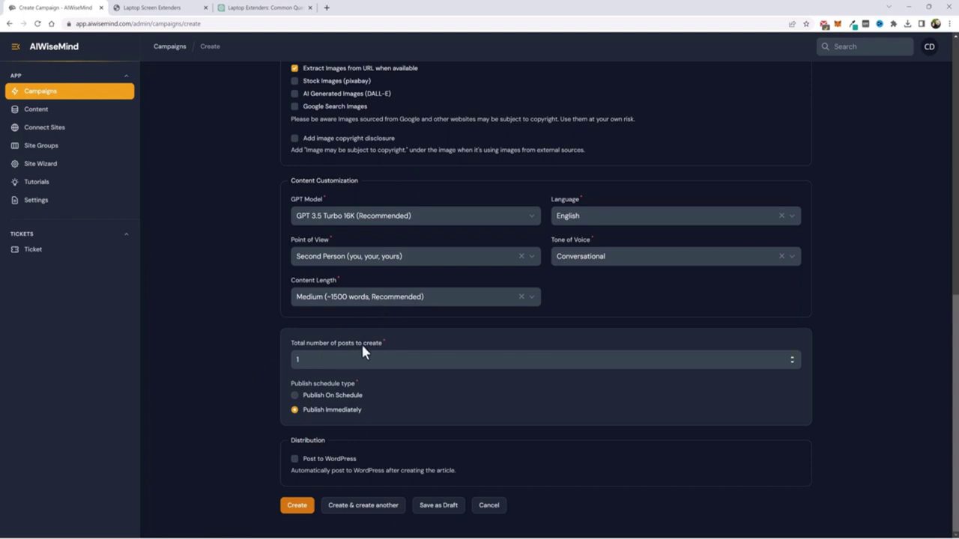
Step: Check the keyword count and set the total number of posts to create to 20
scroll(240, 352, "up", 15)
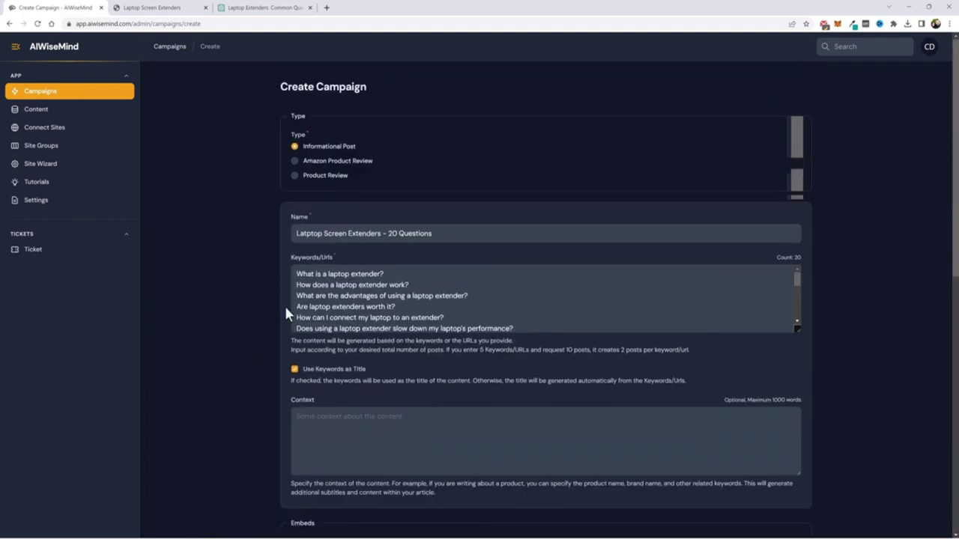
scroll(240, 397, "down", 1)
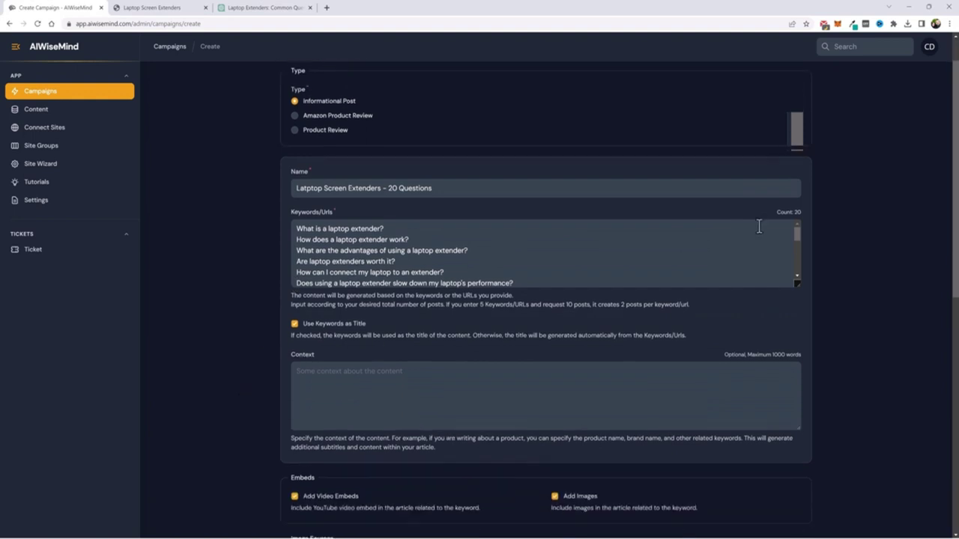
left_click_drag(777, 212, 801, 212)
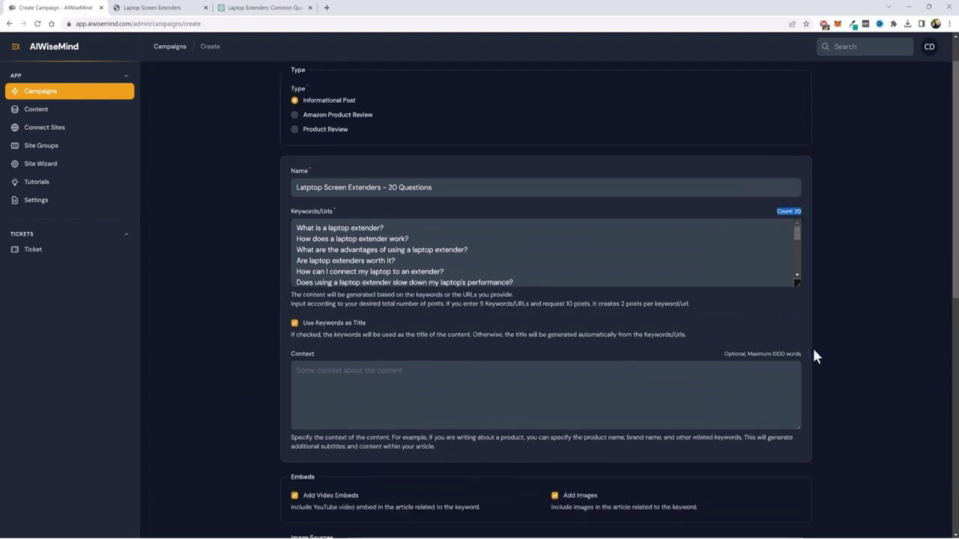
scroll(812, 347, "down", 10)
left_click(297, 359)
key("BackSpace")
type("20")
scroll(255, 359, "up", 6)
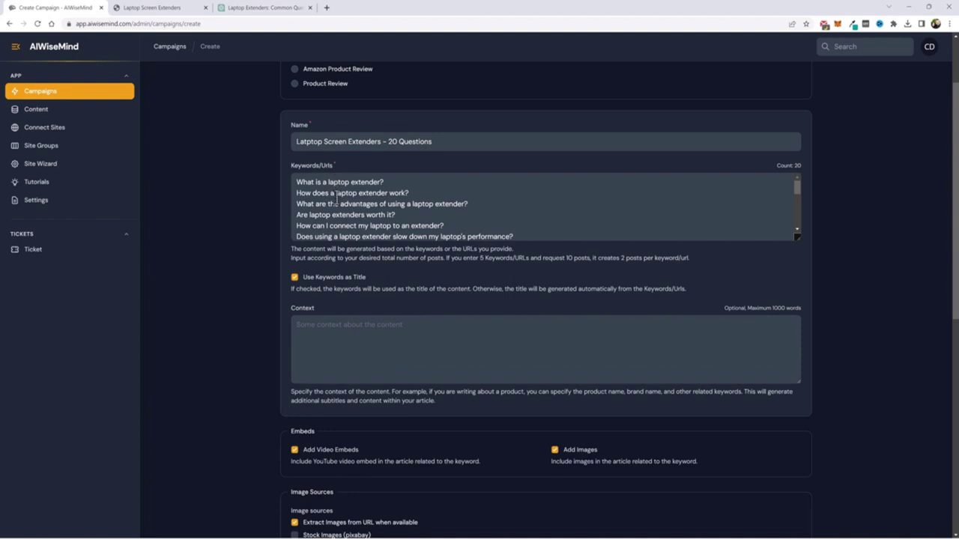
scroll(257, 408, "down", 6)
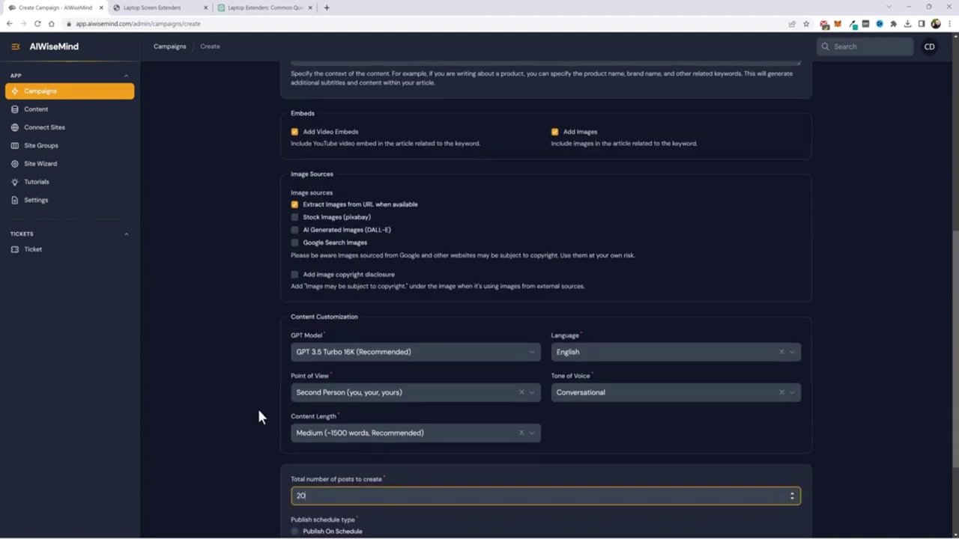
Step: Try Publish On Schedule to review its interval options and switch back to Publish Immediately
left_click(295, 396)
scroll(232, 431, "down", 1)
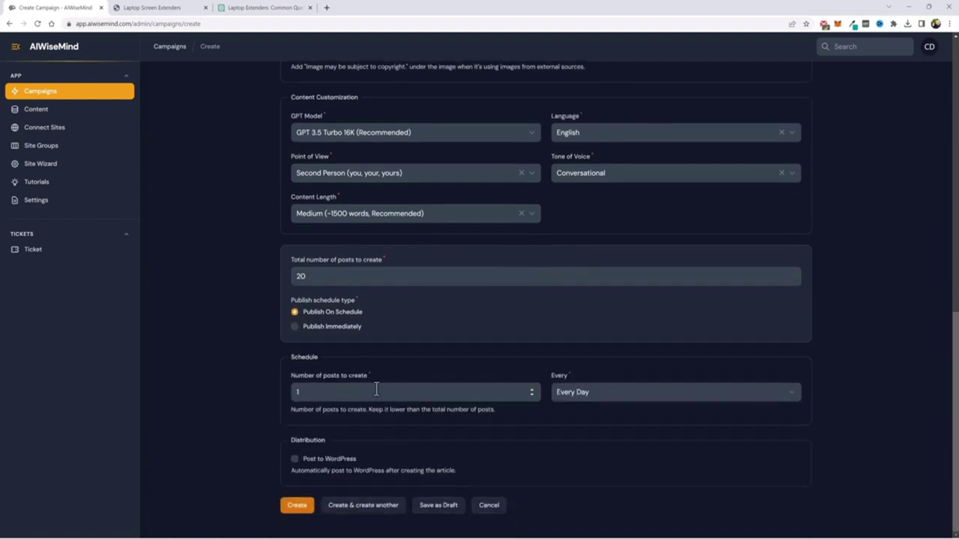
left_click(753, 394)
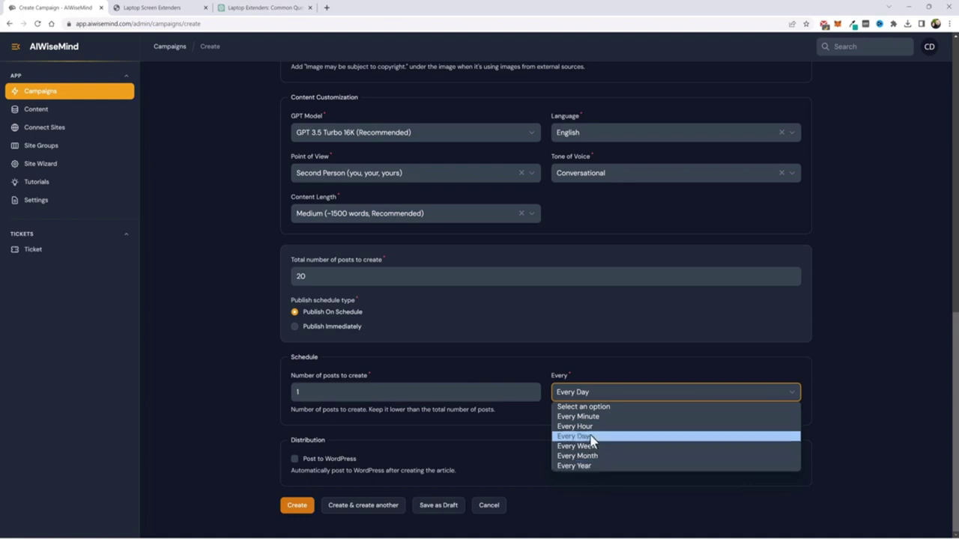
left_click(534, 364)
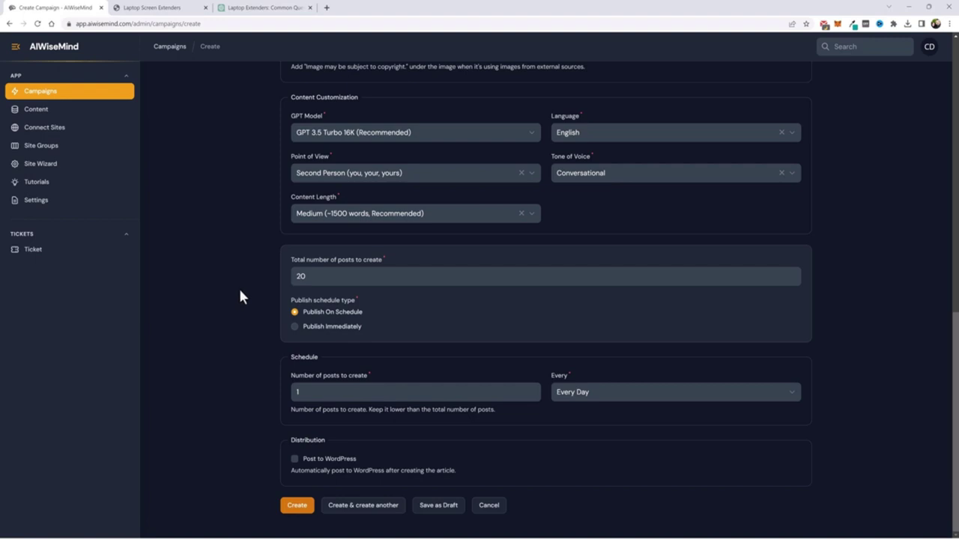
left_click(295, 327)
Step: Enable posting to WordPress on the Laptop Screen Extenders site and keep the post status as Publish
left_click(294, 459)
scroll(333, 323, "down", 3)
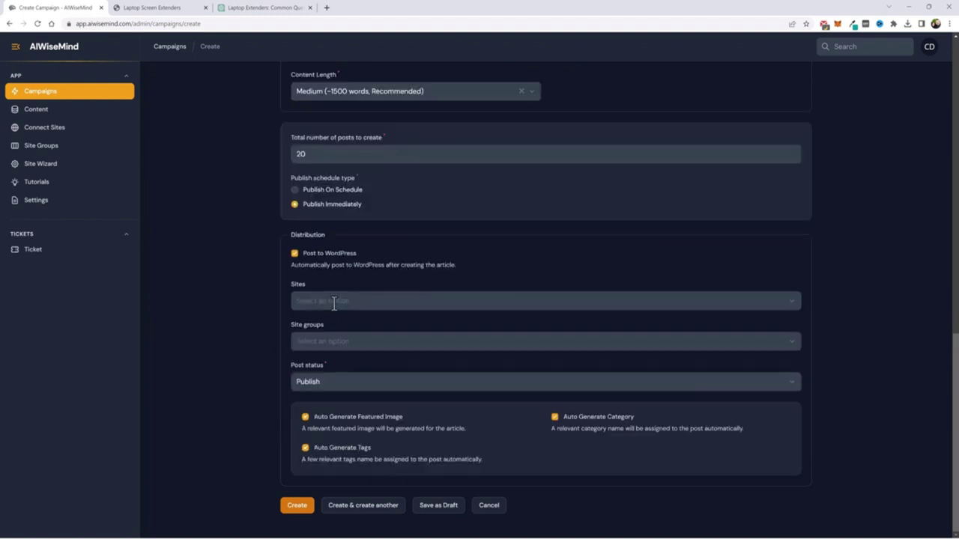
left_click(334, 301)
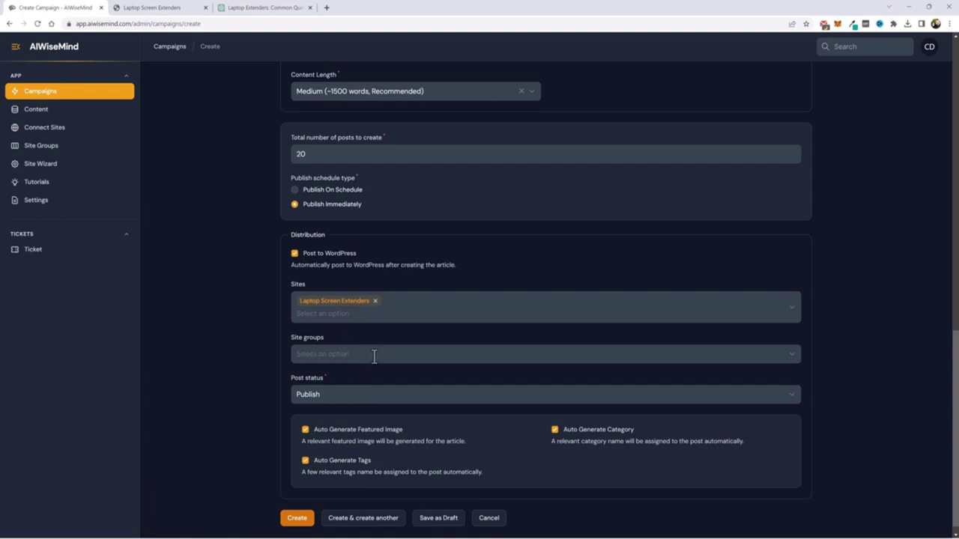
scroll(374, 357, "down", 1)
left_click(338, 385)
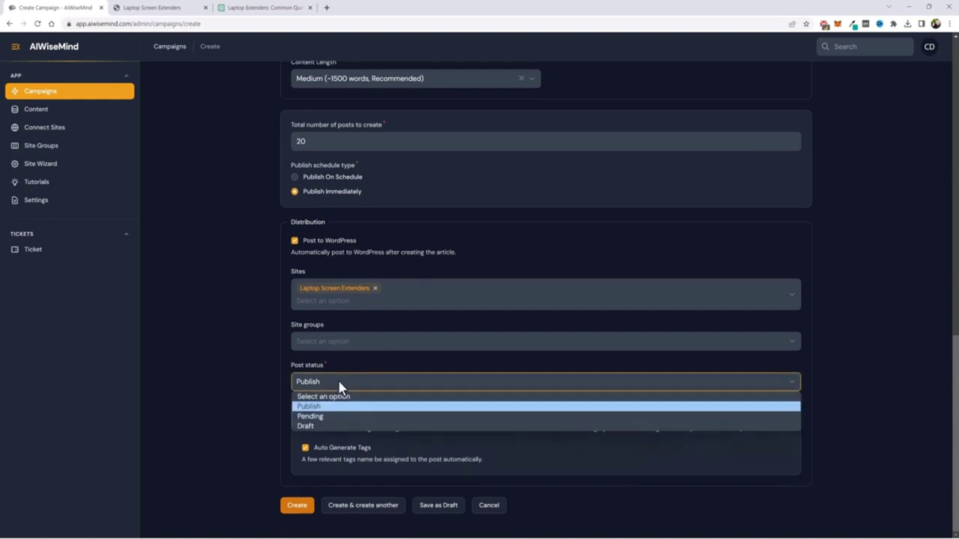
left_click(350, 381)
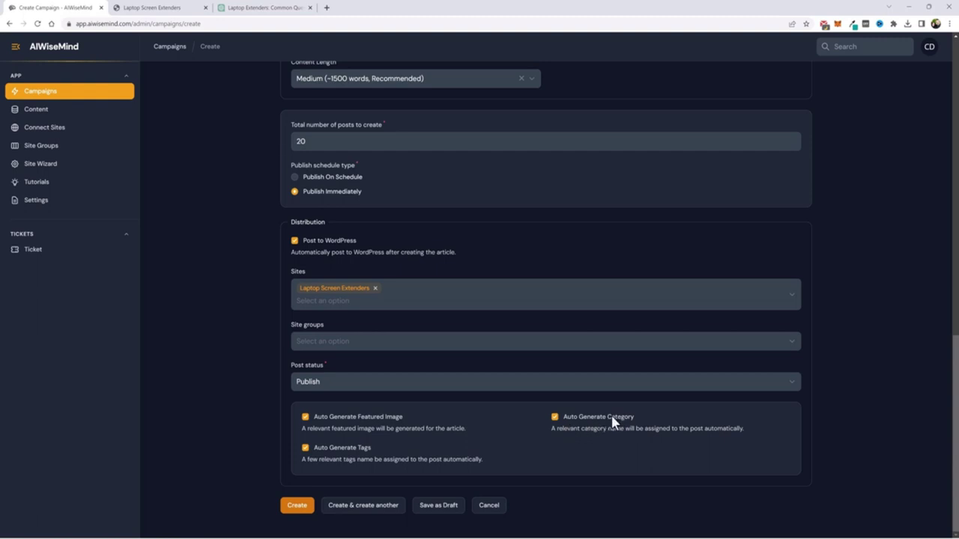
Step: Turn off automatic category generation and check which categories can be assigned to the posts
left_click(554, 424)
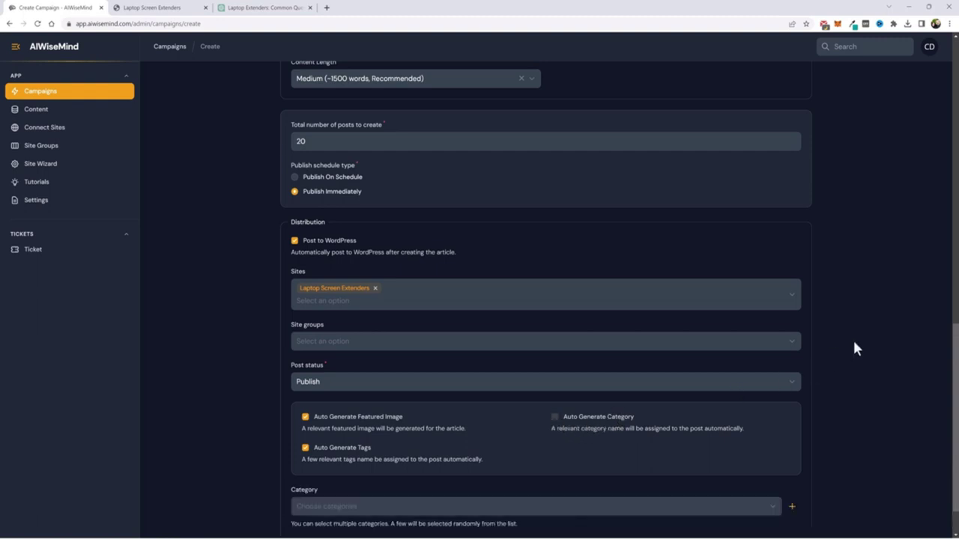
scroll(368, 464, "down", 1)
left_click(380, 455)
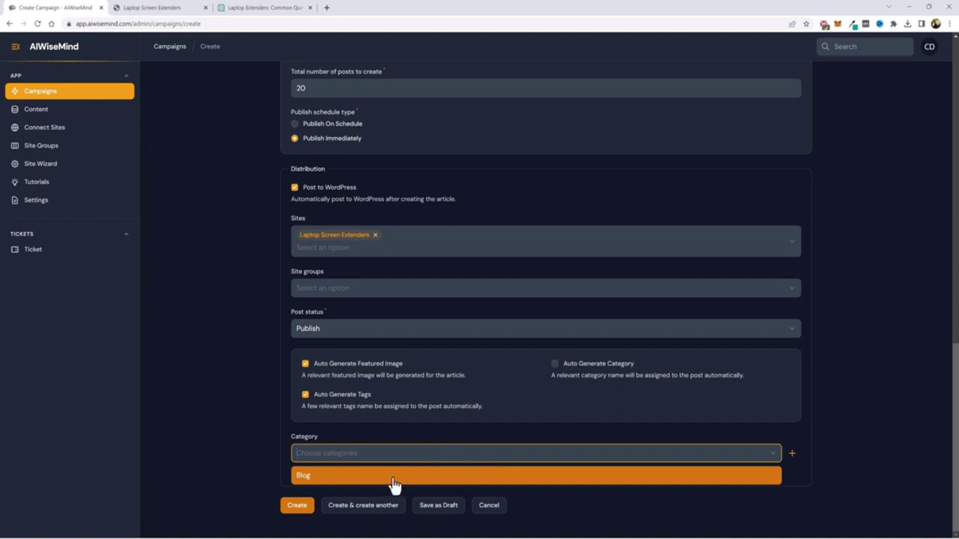
left_click(849, 369)
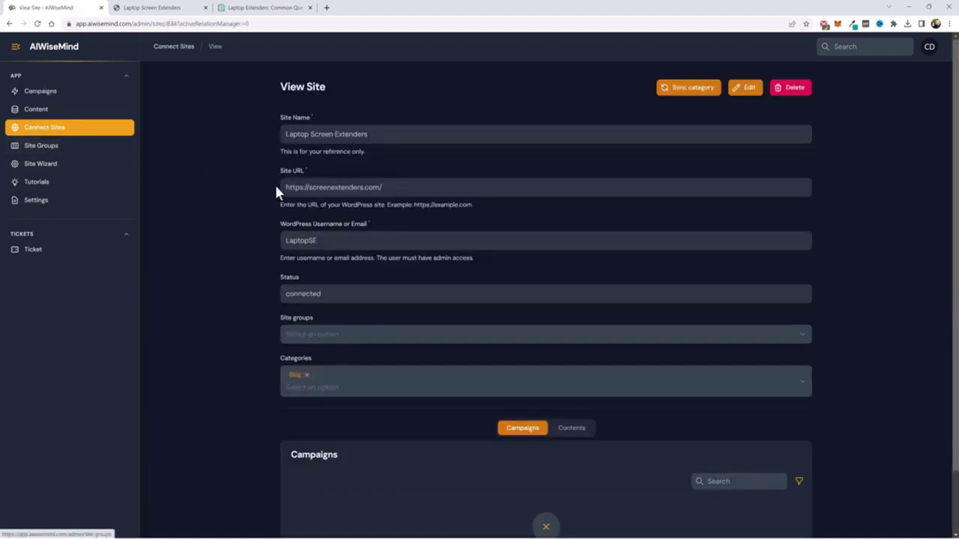
Step: Sync the categories of the connected Laptop Screen Extenders site and reload its page
left_click_drag(297, 190, 282, 189)
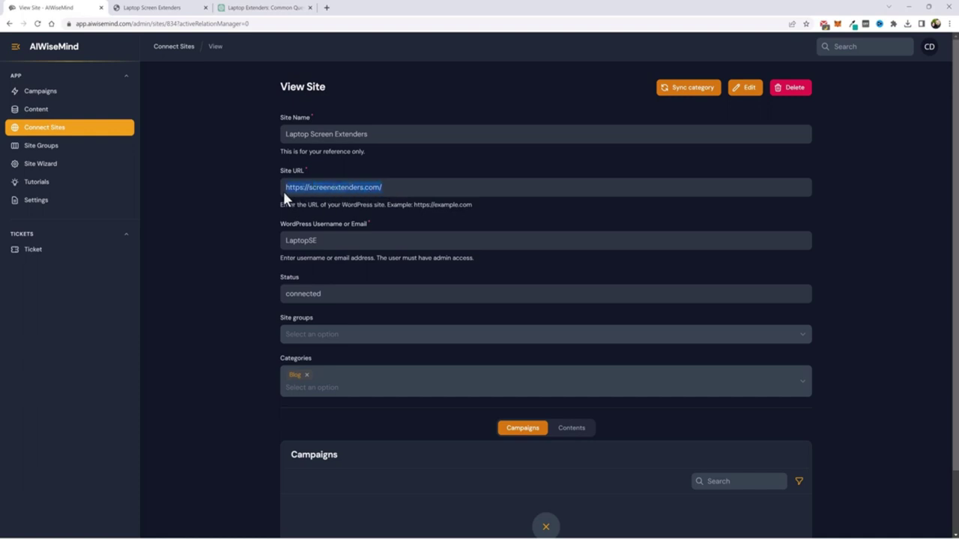
left_click(693, 88)
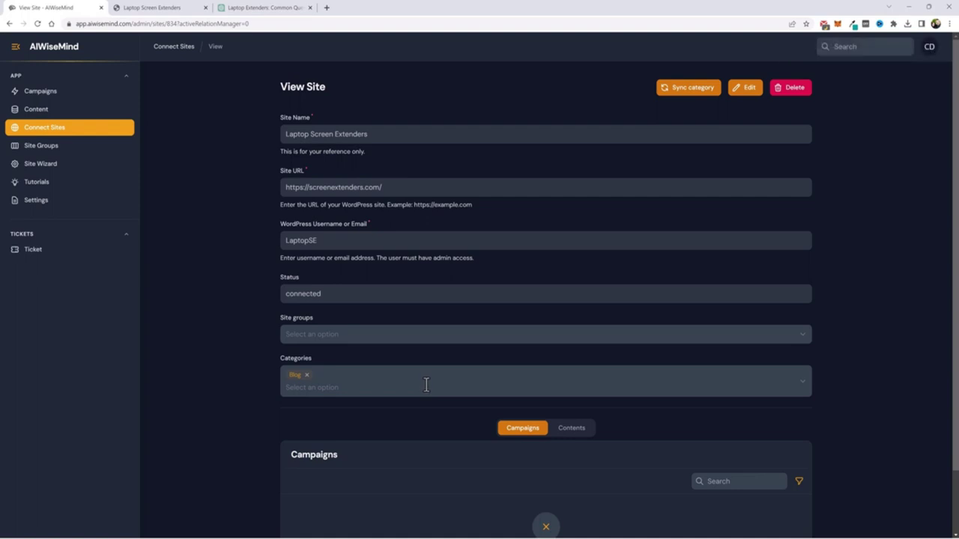
left_click(37, 23)
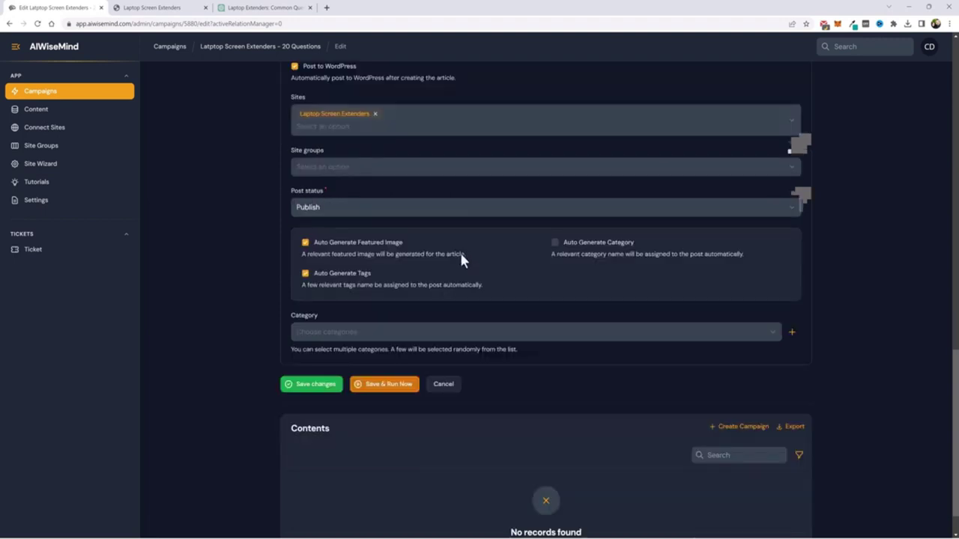
Step: Look through the synced site categories available for the campaign without choosing one
left_click(408, 336)
scroll(398, 395, "down", 3)
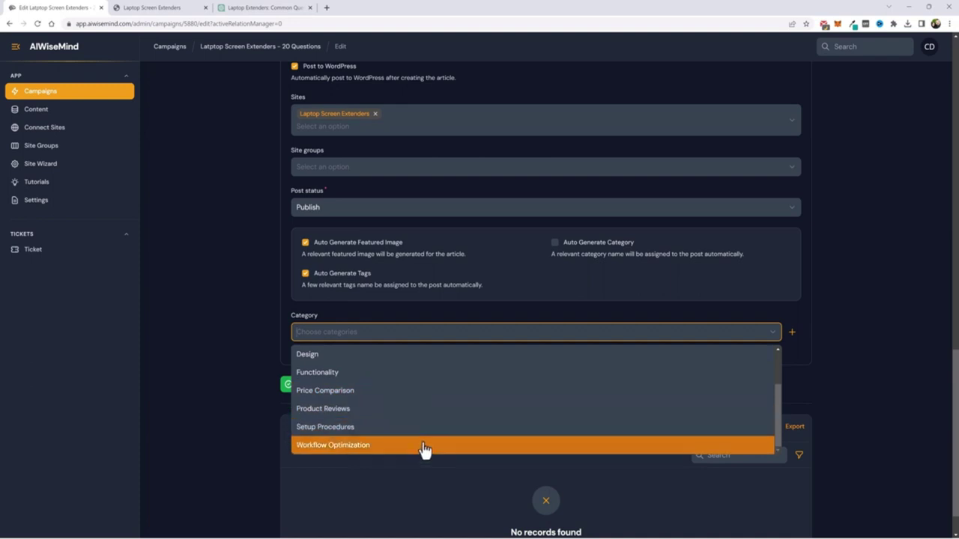
scroll(424, 416, "up", 1)
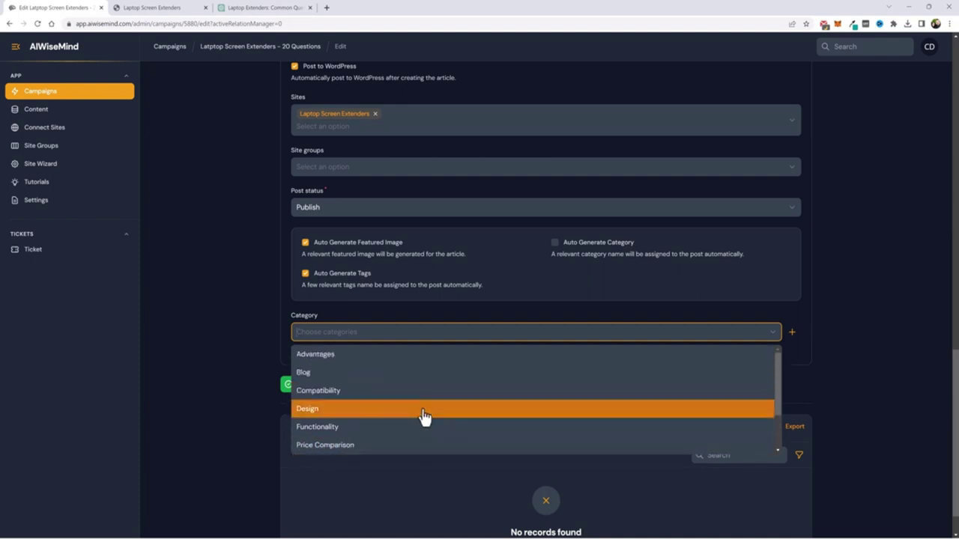
scroll(415, 370, "down", 1)
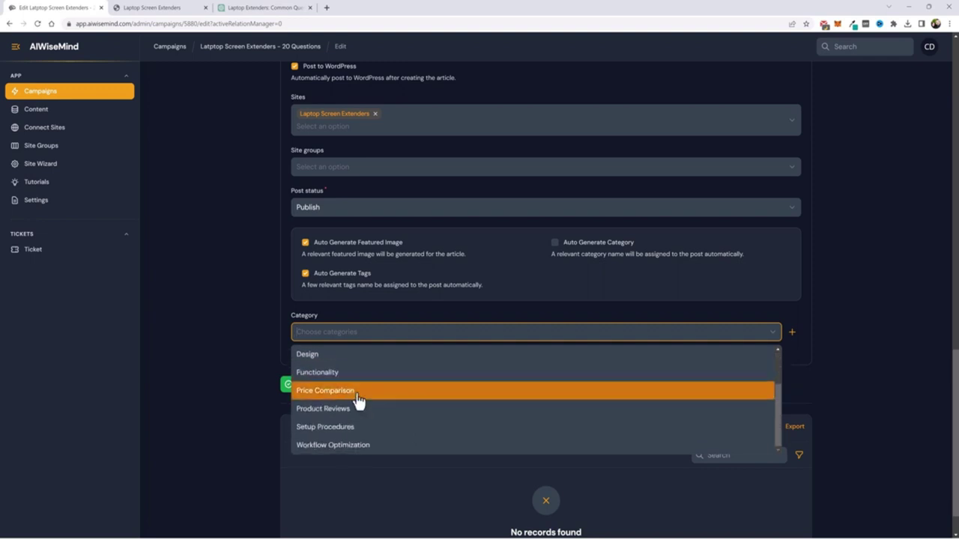
left_click(396, 322)
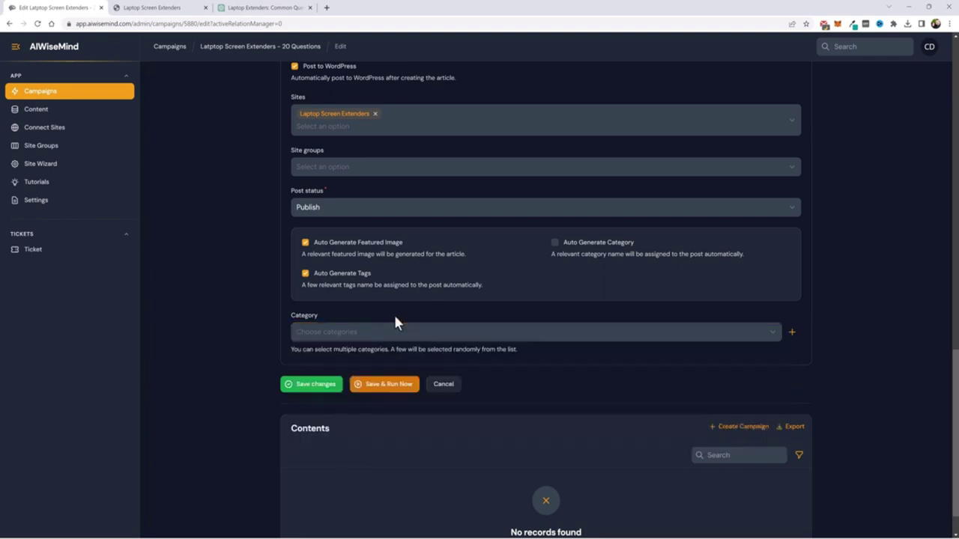
Step: Create a new category named "Popular Questions" and assign it to the campaign
left_click(792, 334)
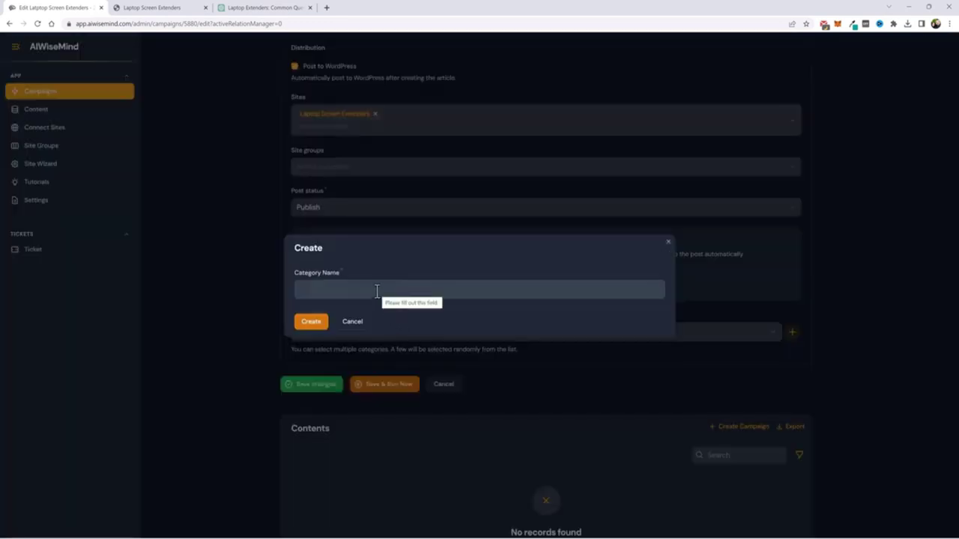
left_click(377, 292)
type("Popular Questions")
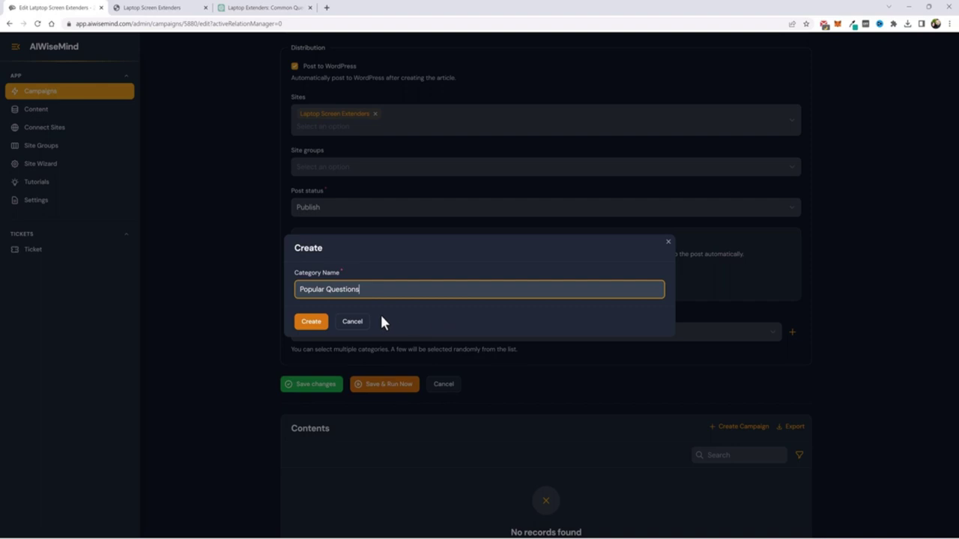
left_click(313, 330)
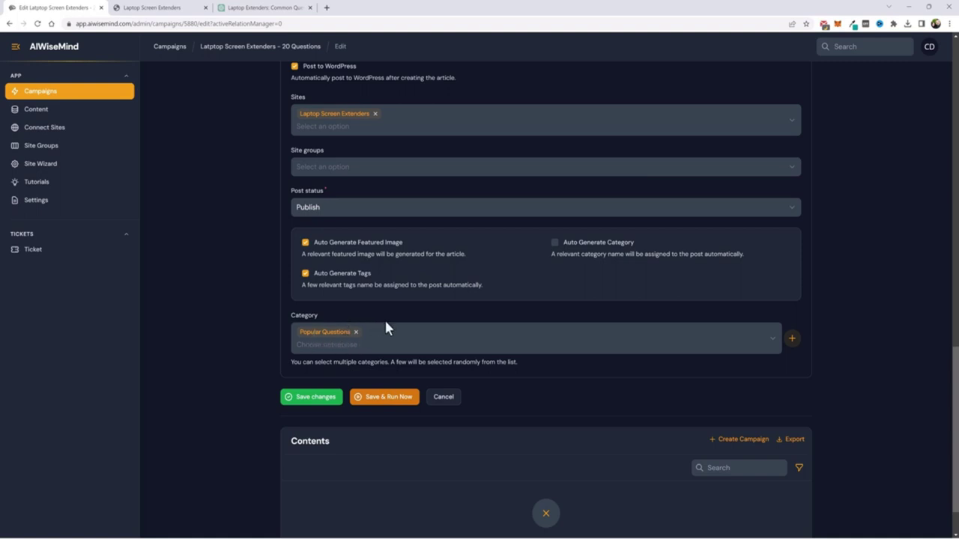
Step: Save the campaign and run it now, checking the generation status of its articles
left_click(380, 409)
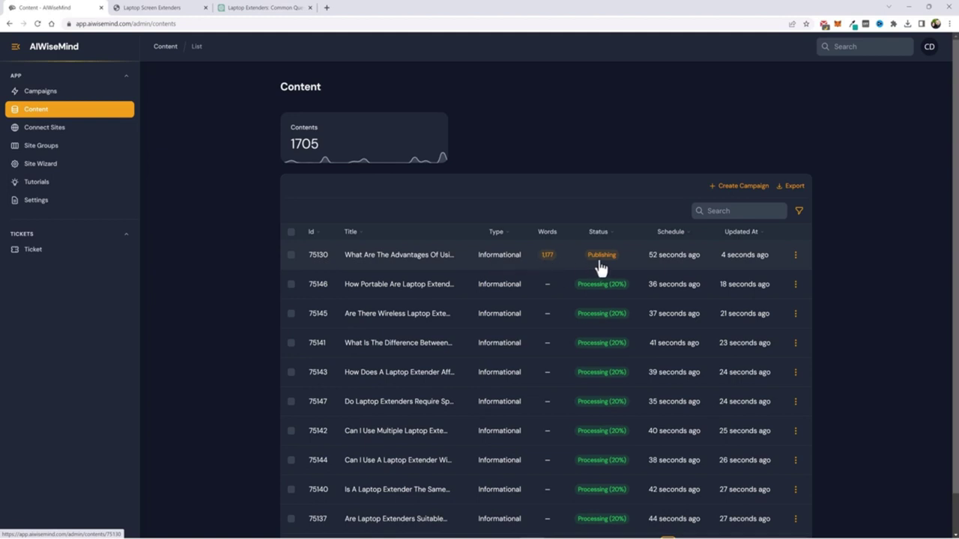
scroll(600, 300, "down", 1)
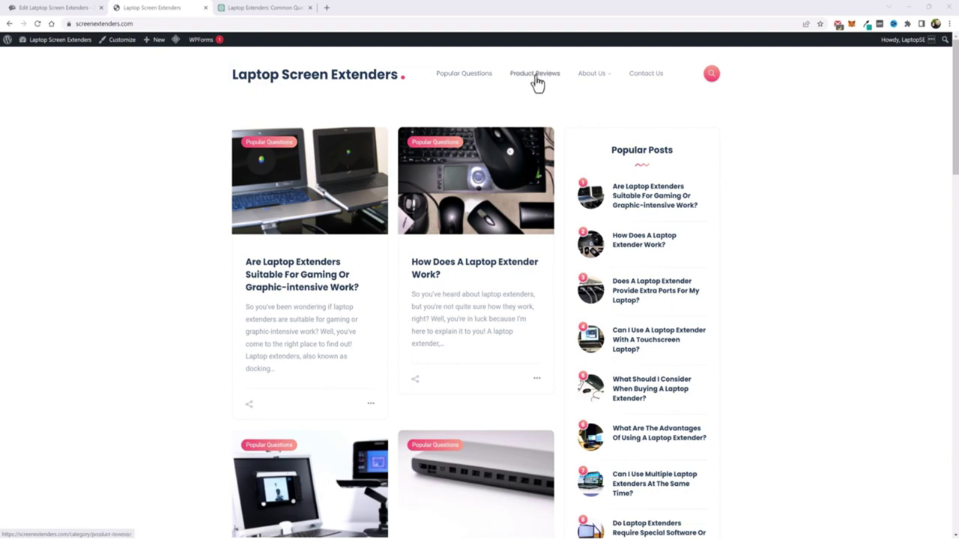
Step: Open the site's About Us, Terms of Use, Disclosure, Privacy Policy and Contact Us pages in separate browser tabs
mouse_move(611, 84)
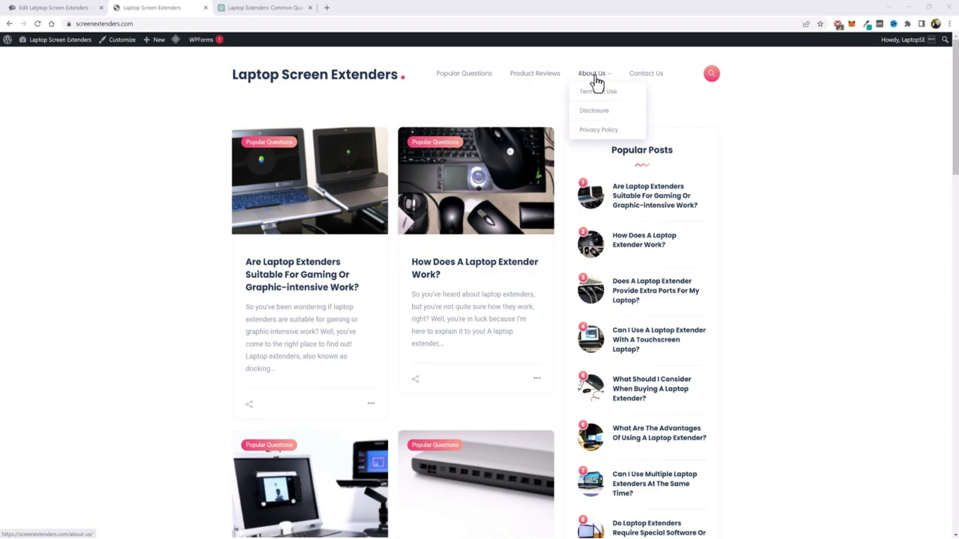
middle_click(597, 81)
middle_click(597, 92)
middle_click(596, 110)
left_click(598, 128)
middle_click(640, 77)
Step: Review the text of the About Us and Terms of Use pages through to the end
key("ctrl+Tab")
scroll(360, 349, "down", 2)
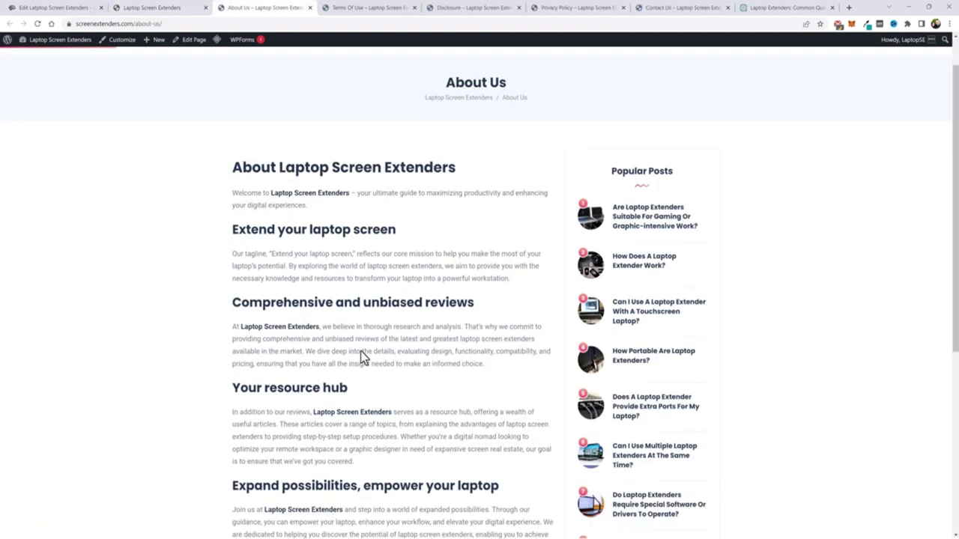
scroll(319, 201, "up", 1)
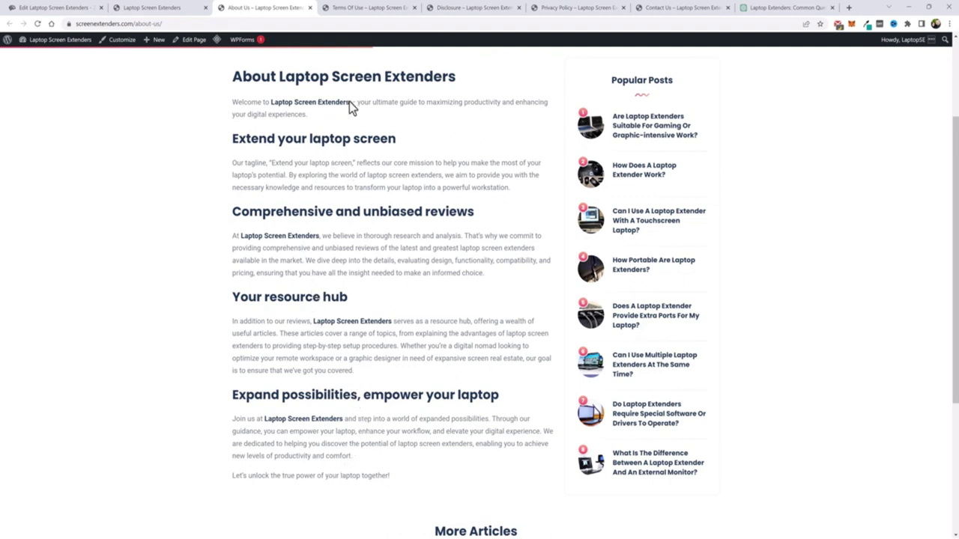
key("ctrl+Tab")
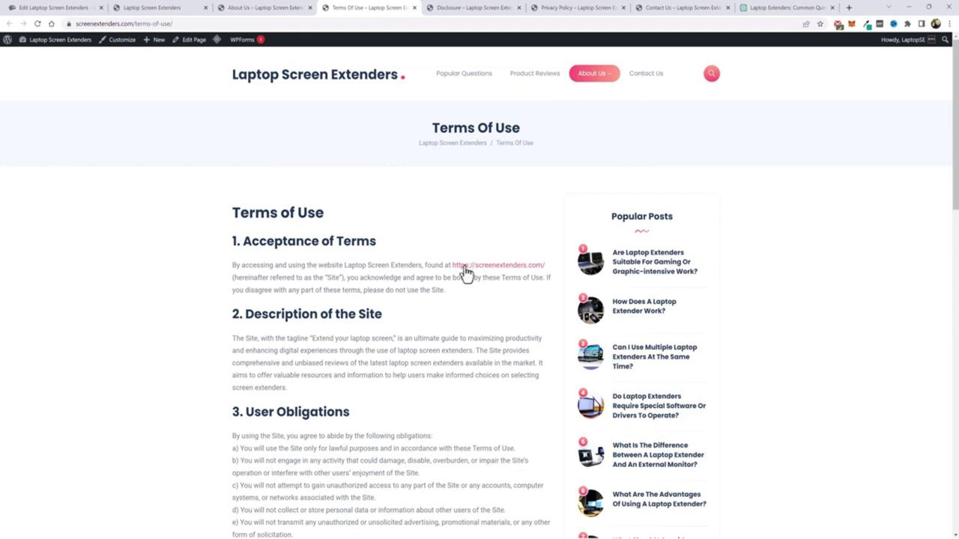
scroll(395, 353, "down", 8)
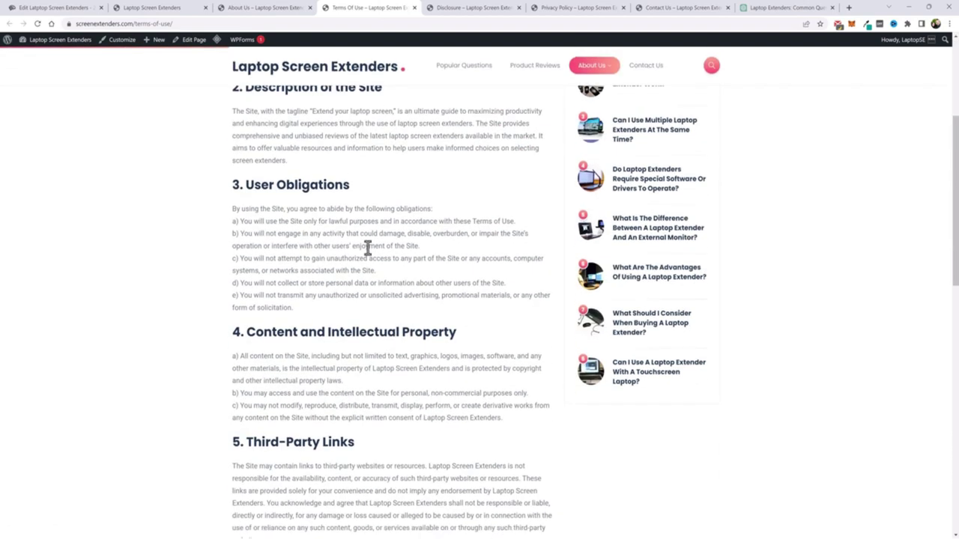
scroll(418, 322, "down", 5)
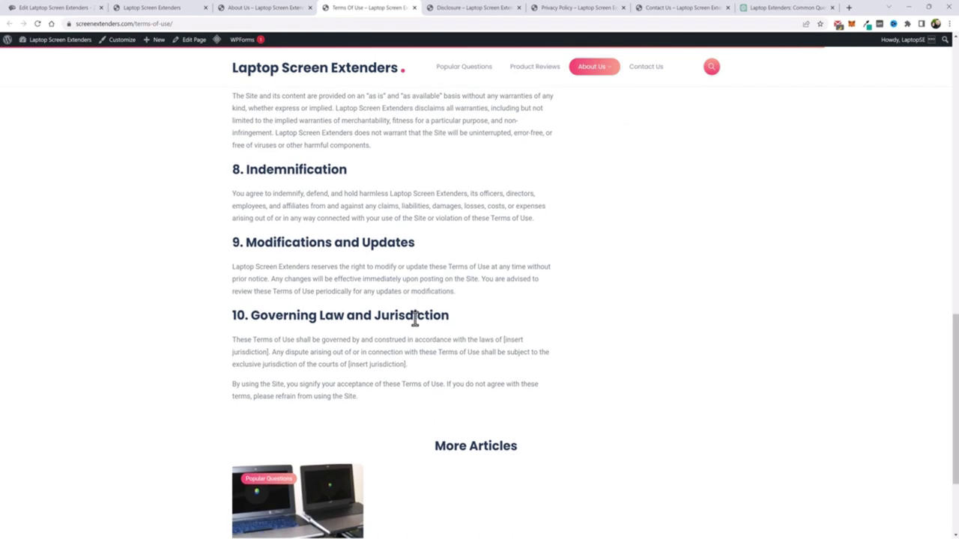
Step: Look over the Disclosure, Privacy Policy and Contact Us pages of the site
left_click(472, 7)
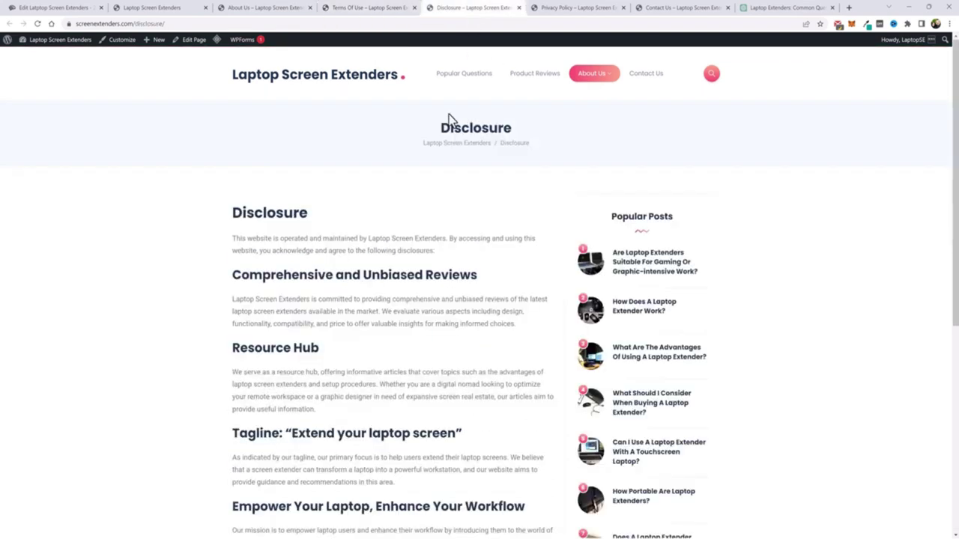
scroll(360, 324, "down", 5)
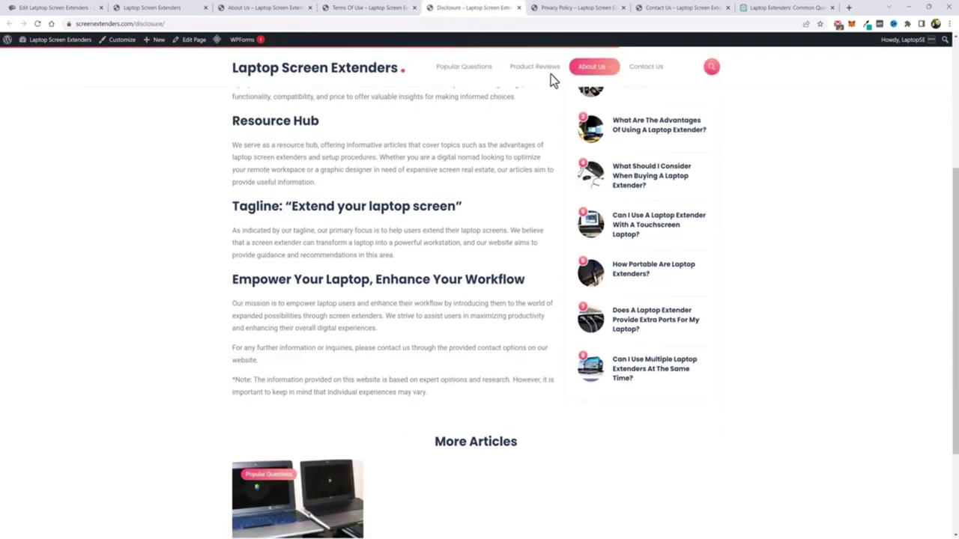
left_click(568, 10)
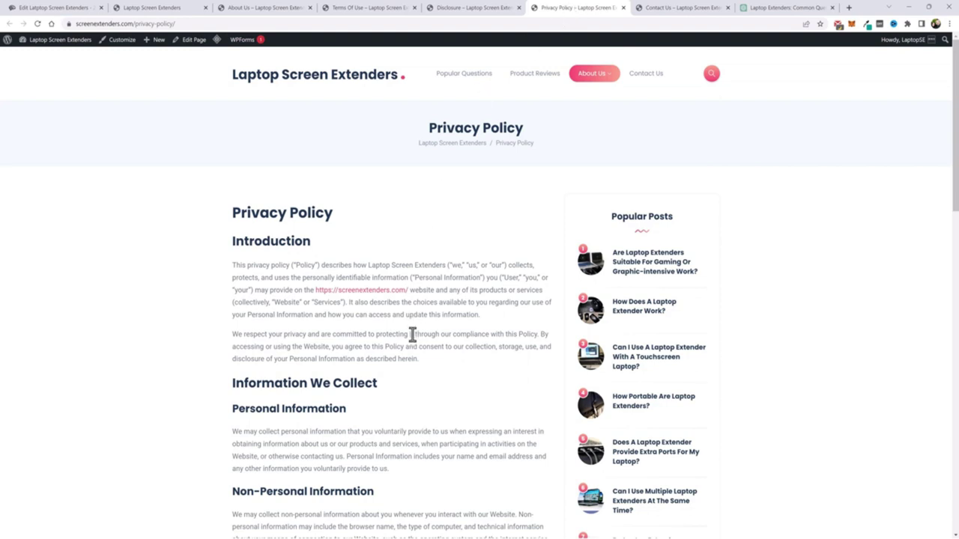
key("ctrl+Tab")
scroll(317, 364, "down", 2)
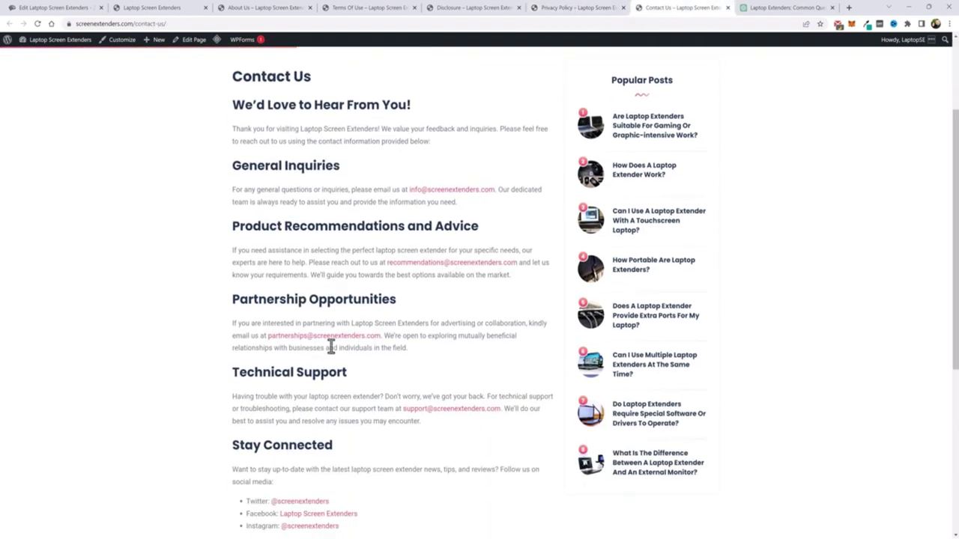
Step: Open the article on the difference between a laptop extender and an external monitor from the Popular Questions category
left_click(193, 40)
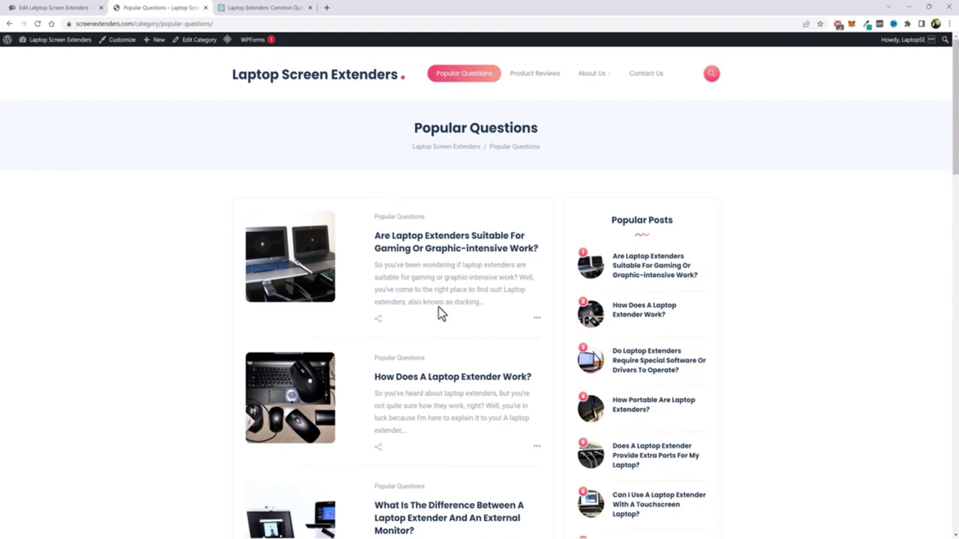
scroll(444, 333, "down", 2)
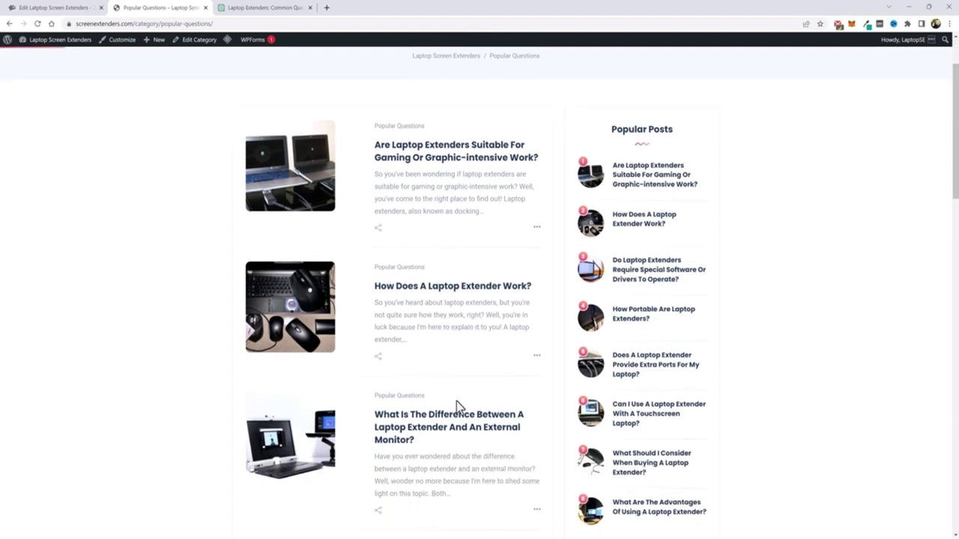
left_click(454, 424)
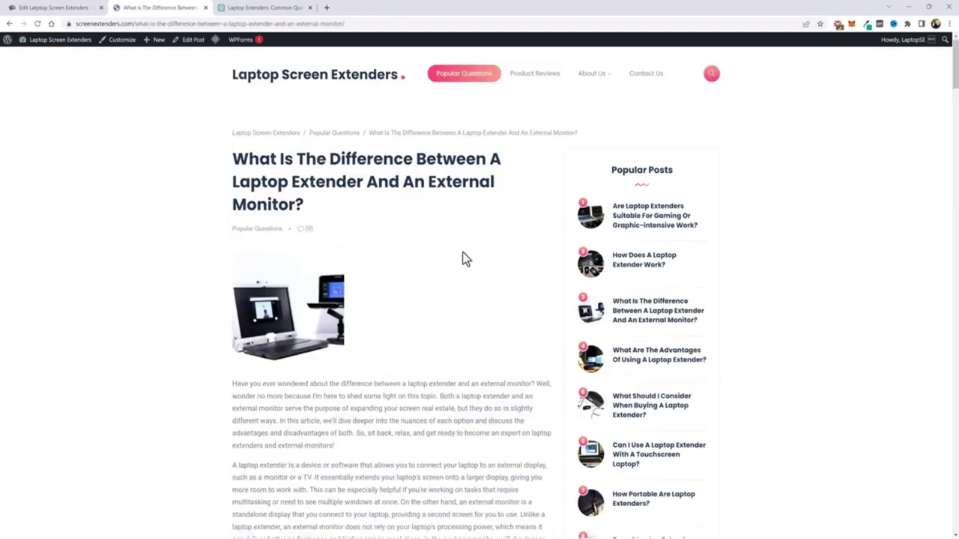
Step: Examine the generated article's introduction, embedded video, table of contents and section texts
scroll(462, 253, "down", 4)
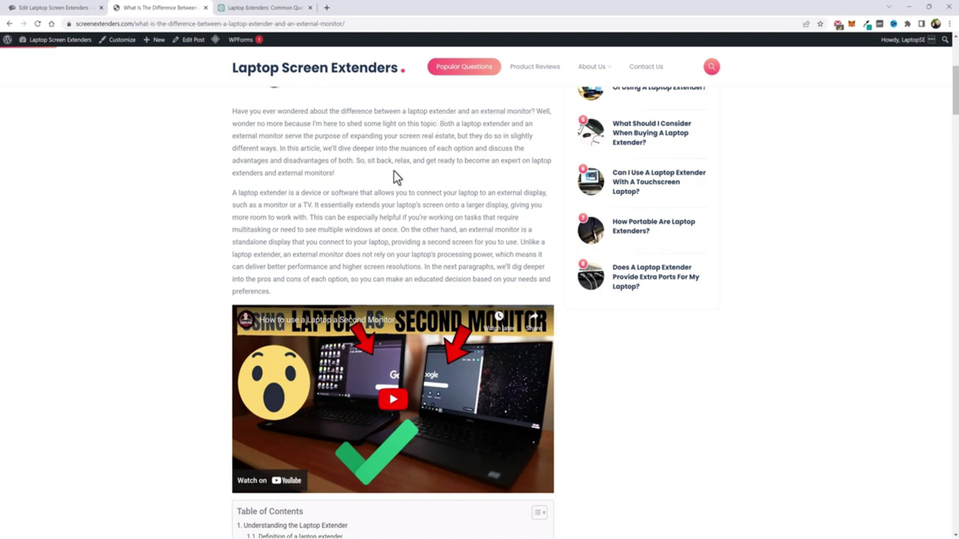
scroll(371, 185, "down", 2)
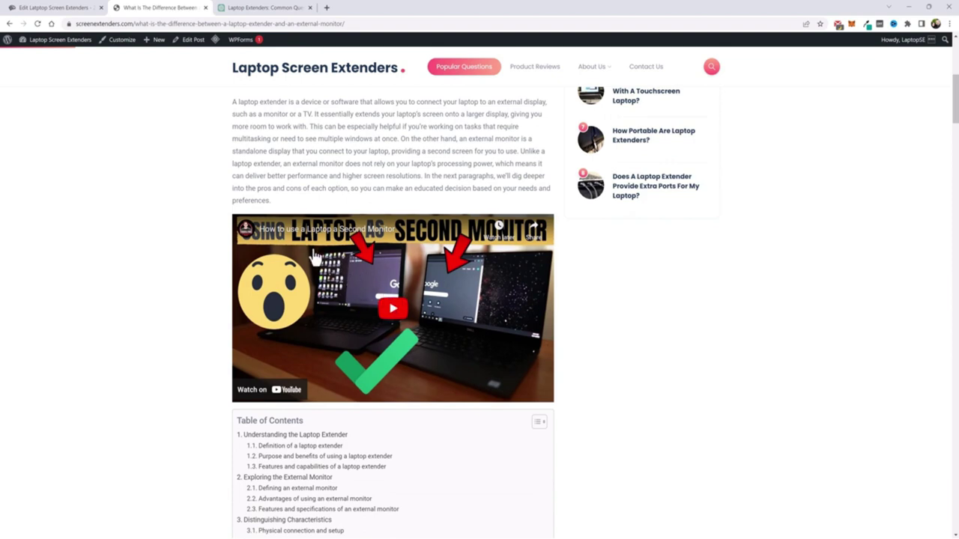
scroll(204, 296, "down", 5)
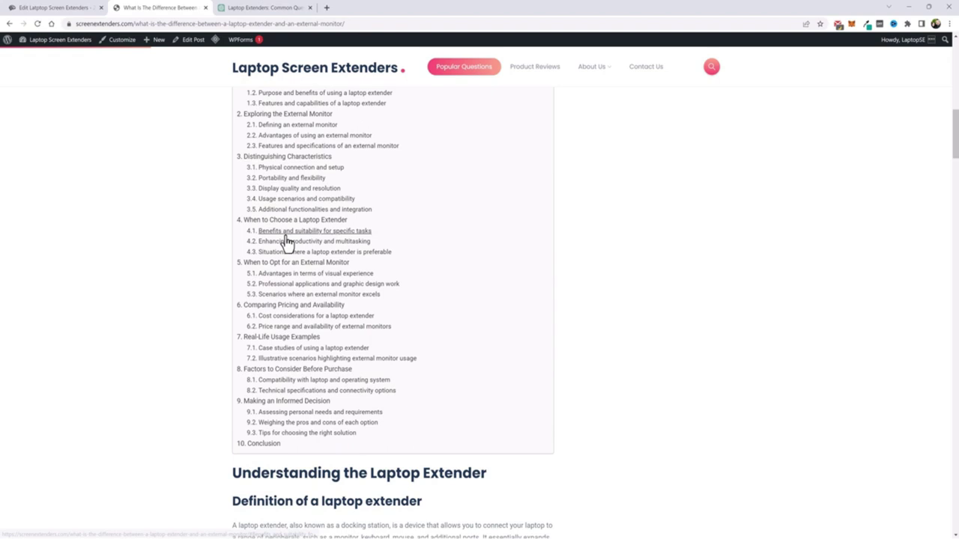
scroll(289, 247, "up", 1)
left_click(284, 114)
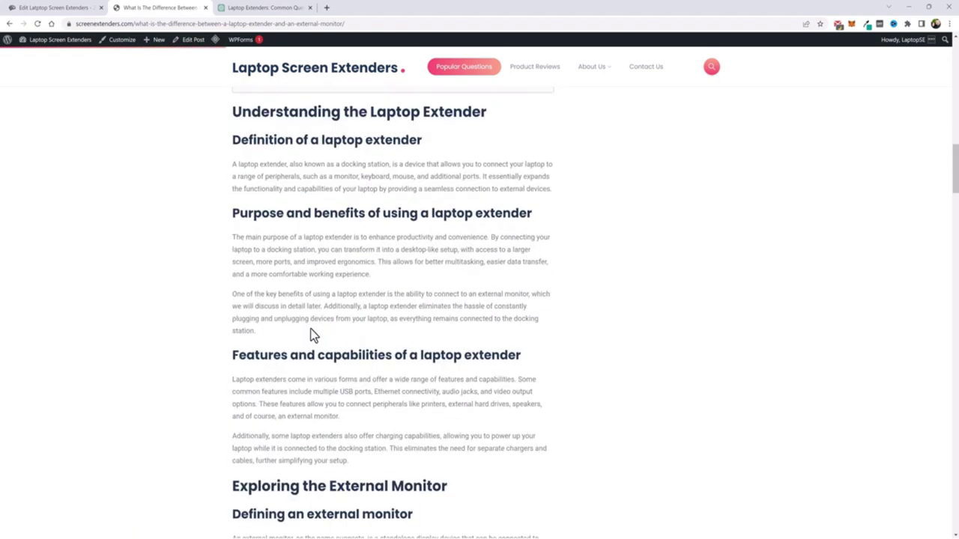
scroll(326, 349, "down", 3)
scroll(327, 350, "down", 9)
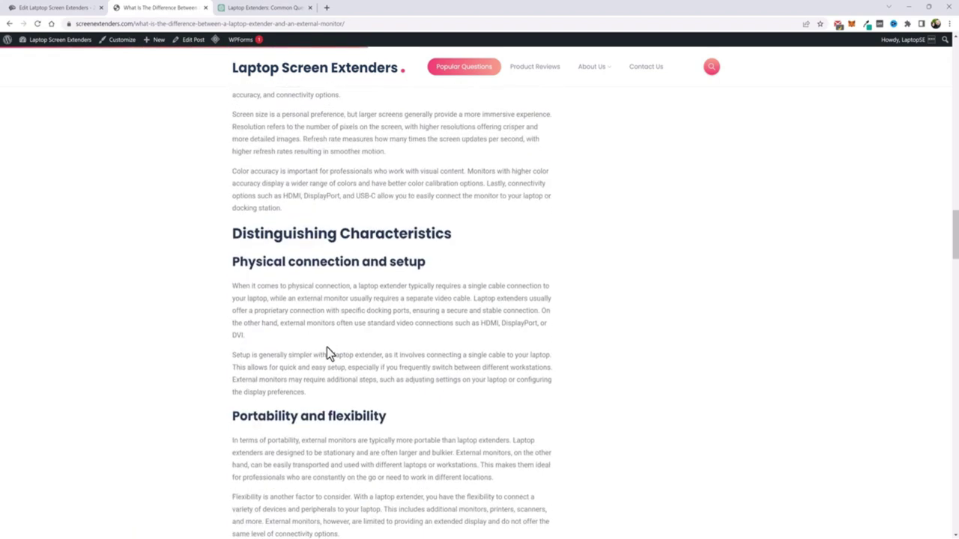
scroll(327, 347, "down", 14)
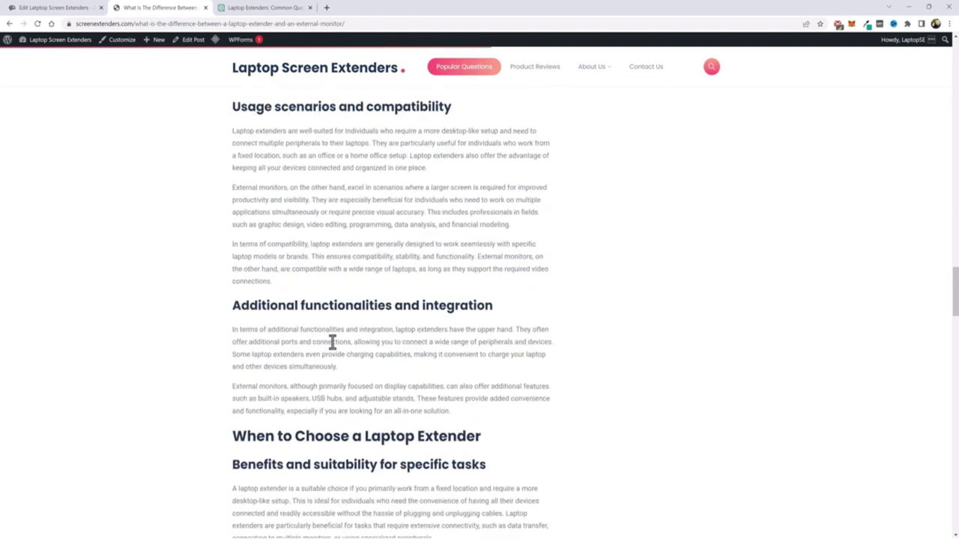
scroll(343, 339, "down", 7)
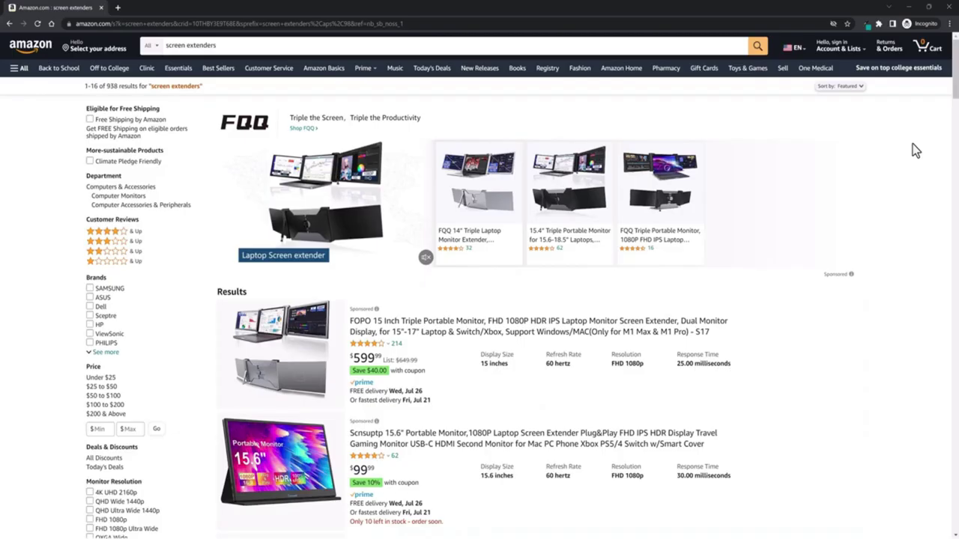
left_click_drag(954, 58, 944, 407)
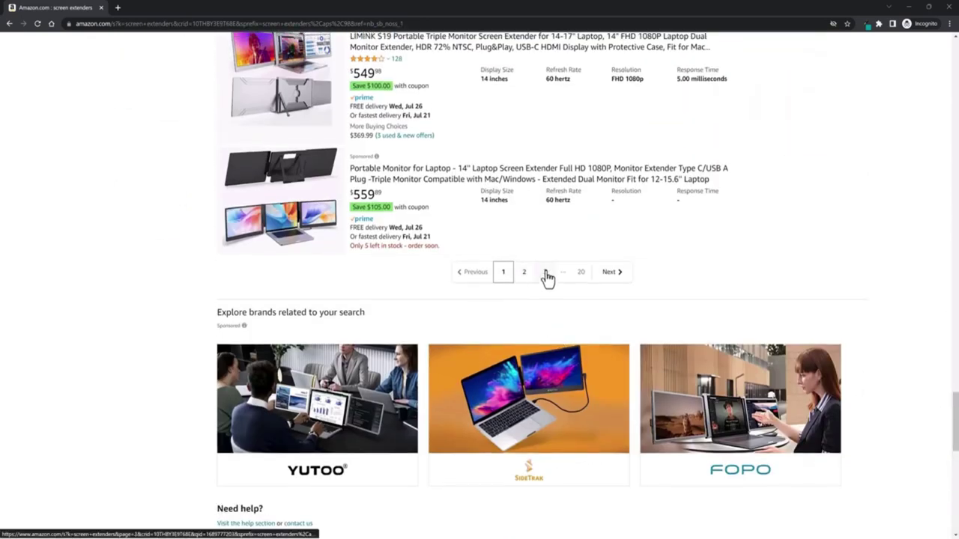
left_click_drag(954, 424, 937, 90)
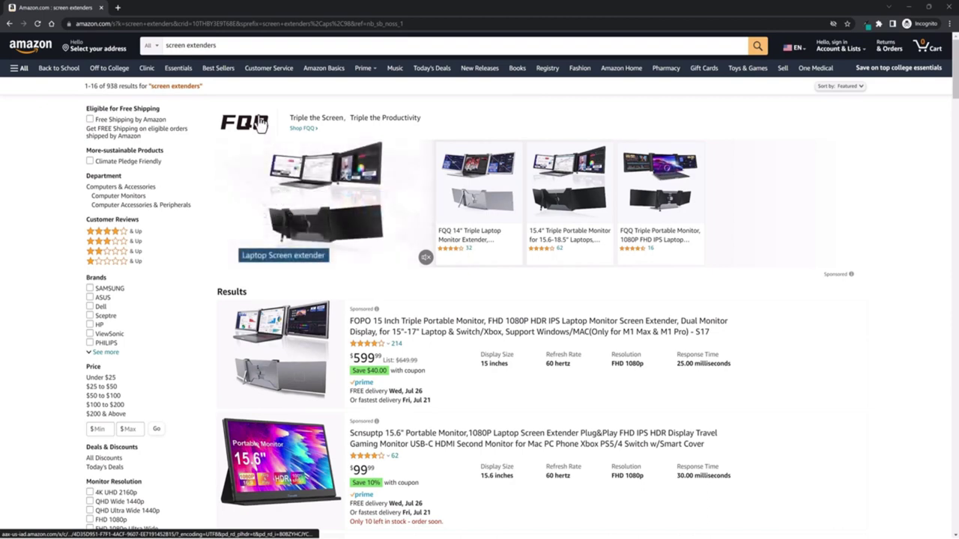
left_click_drag(174, 23, 76, 25)
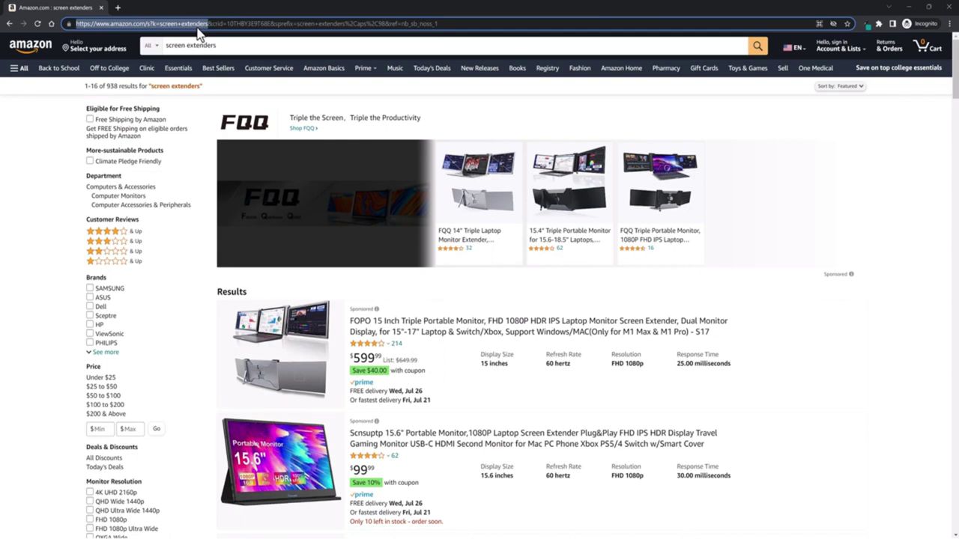
right_click(179, 30)
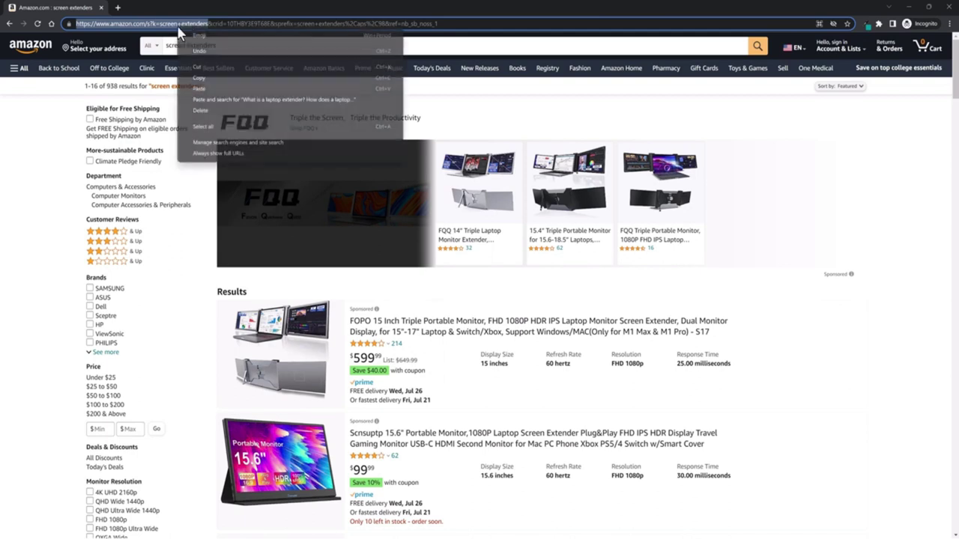
left_click(199, 76)
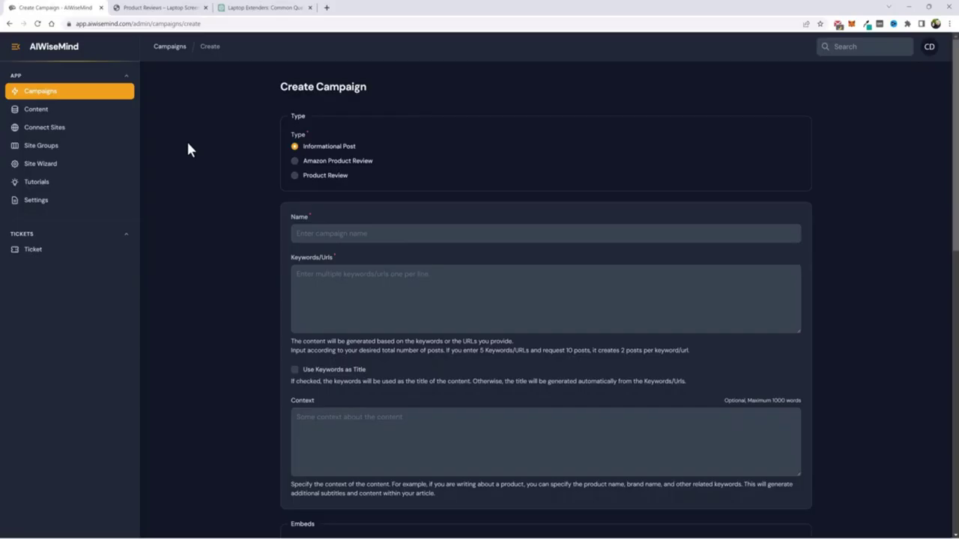
Step: Set the new AIWiseMind campaign to Amazon Product Review, with the copied Amazon search URL as source and "Laptop Extenders 100" as name
left_click(294, 161)
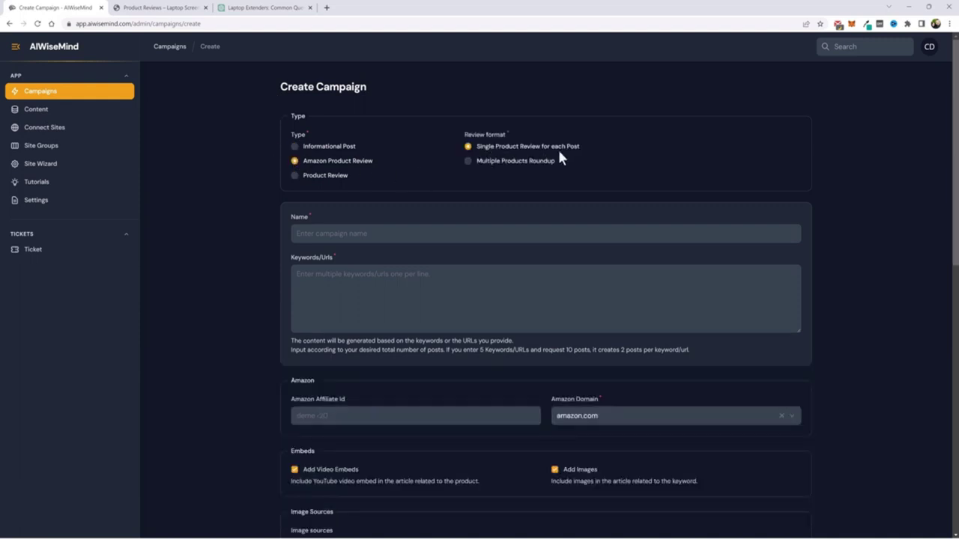
left_click(328, 276)
key("ctrl+v")
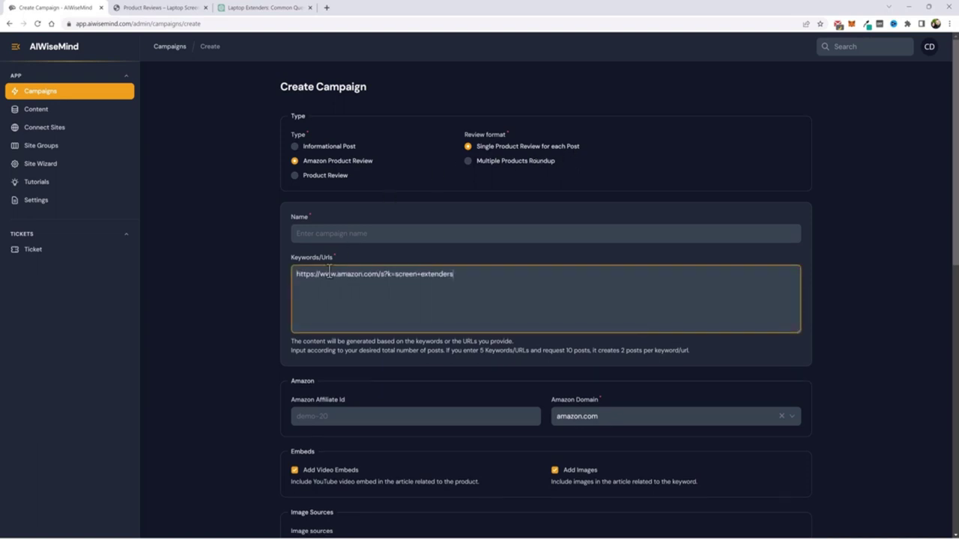
left_click(339, 233)
key("ctrl+v")
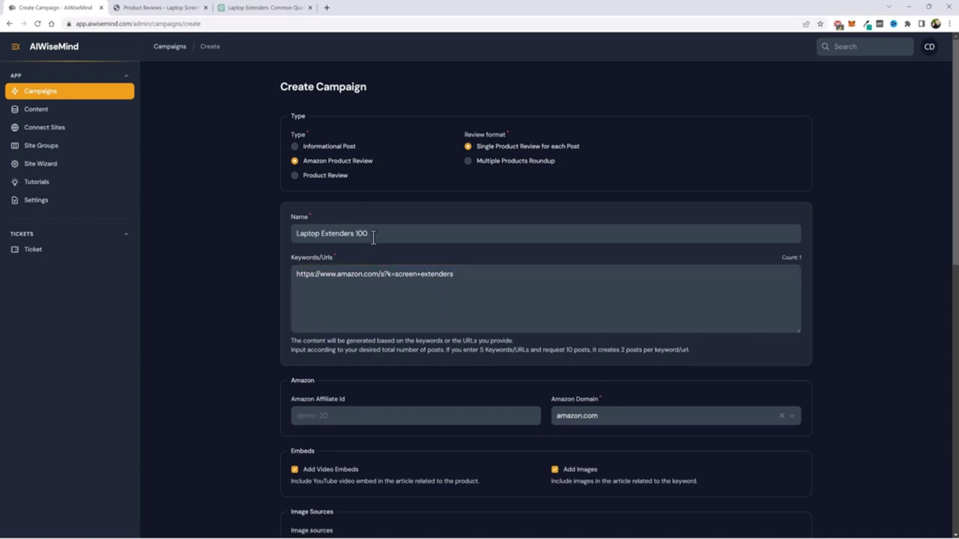
Step: Enter the Amazon affiliate ID for the campaign and keep amazon.com as the Amazon domain
scroll(231, 338, "down", 3)
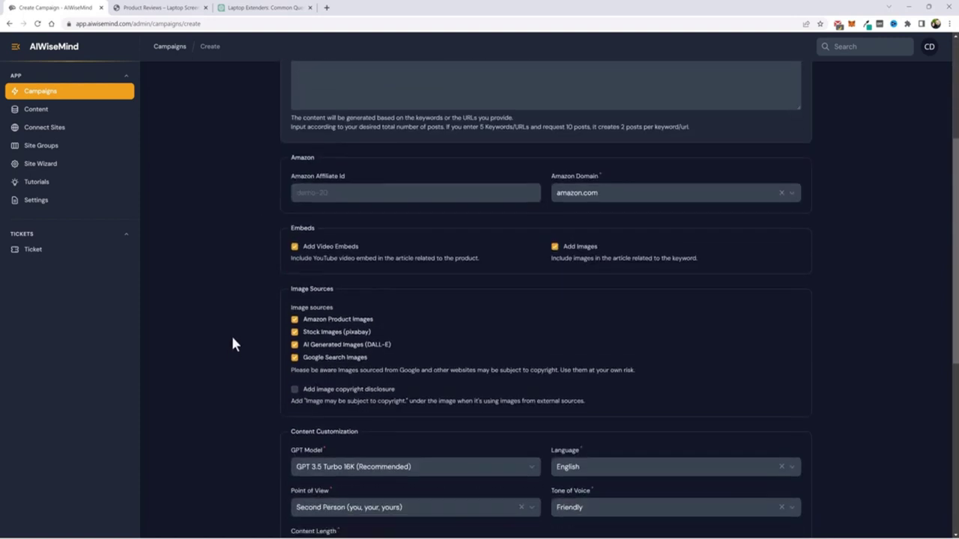
left_click(350, 192)
key("ctrl+v")
left_click(599, 203)
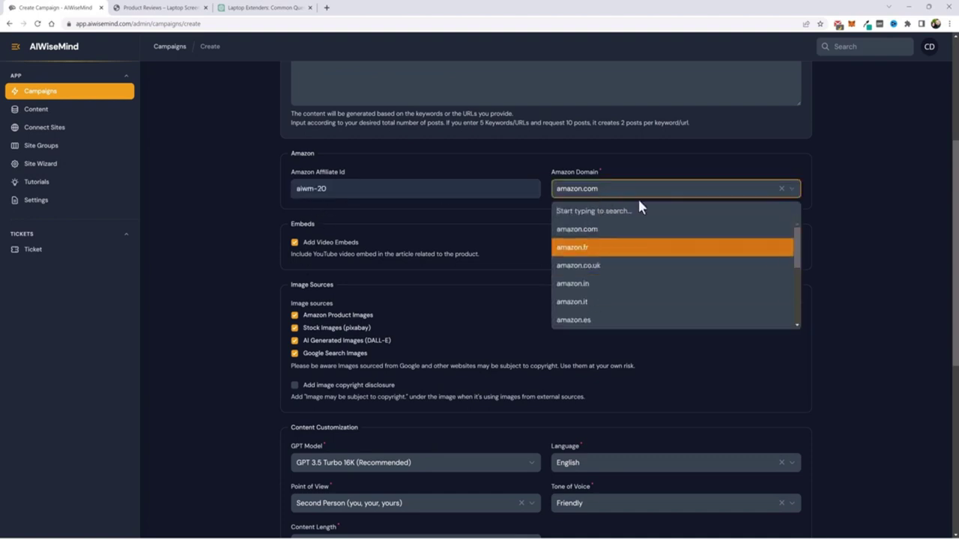
left_click(642, 172)
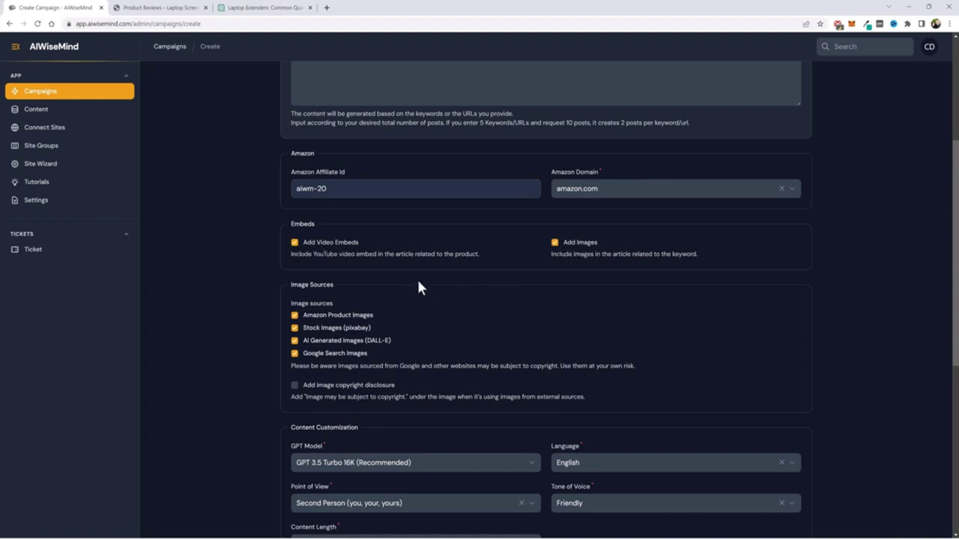
Step: Exclude Google Search, AI Generated (DALL-E) and Stock (pixabay) images from the image sources, keeping only Amazon Product Images
scroll(385, 254, "down", 2)
left_click(295, 217)
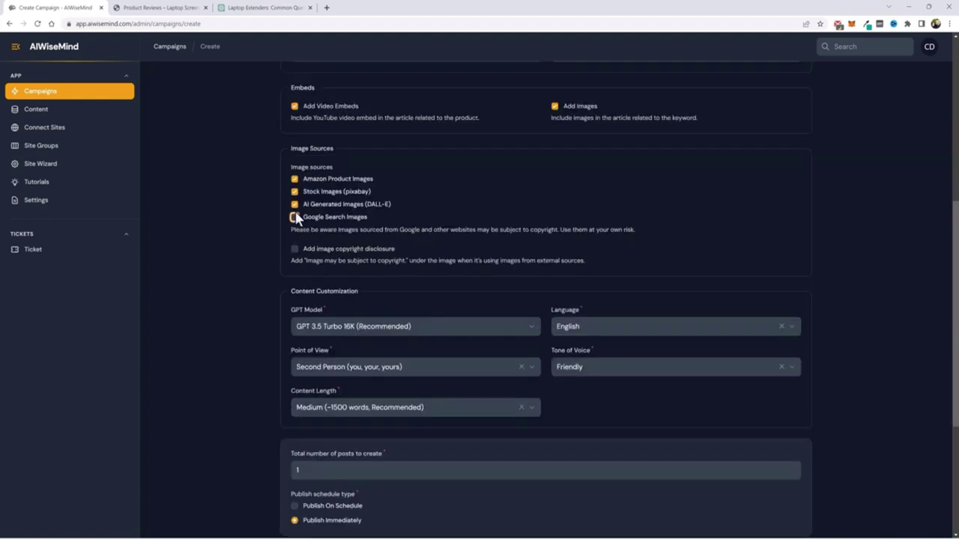
left_click(295, 204)
left_click(295, 192)
scroll(335, 242, "down", 2)
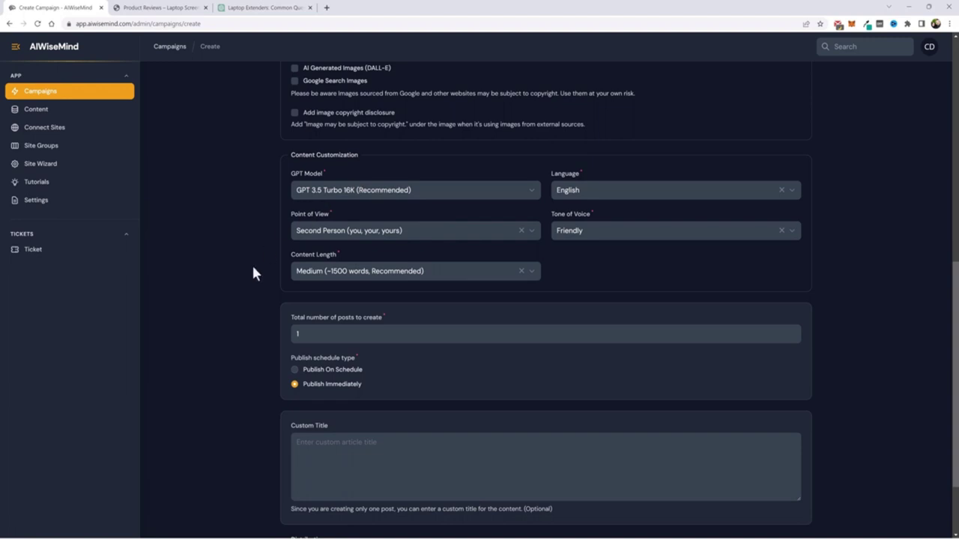
Step: Set the campaign's total number of posts to create to 100
scroll(225, 325, "down", 2)
scroll(316, 290, "up", 2)
left_click(330, 358)
type("00")
left_click(261, 311)
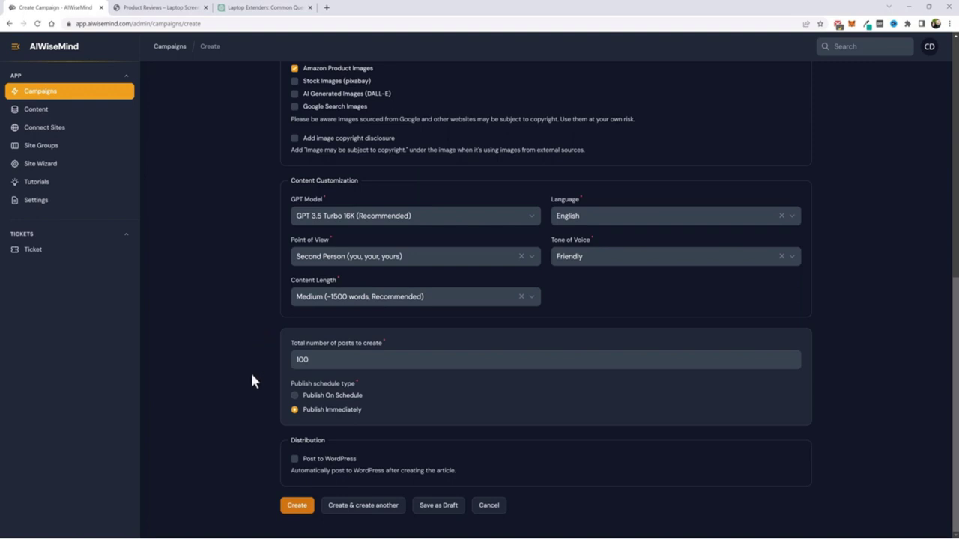
Step: Enable posting to WordPress on the Laptop Screen Extenders site, with the Product Reviews category instead of an auto-generated one
left_click(294, 459)
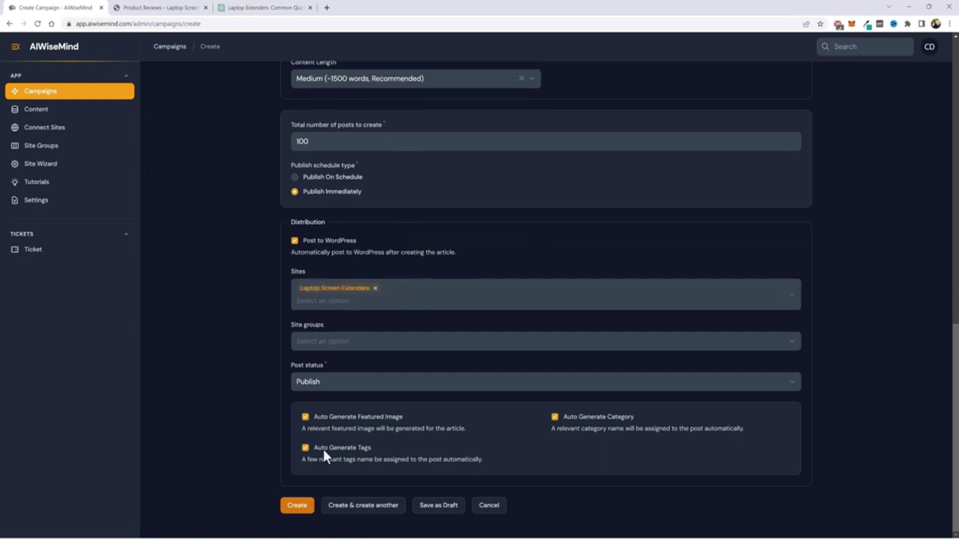
left_click(556, 417)
scroll(556, 423, "down", 1)
left_click(432, 416)
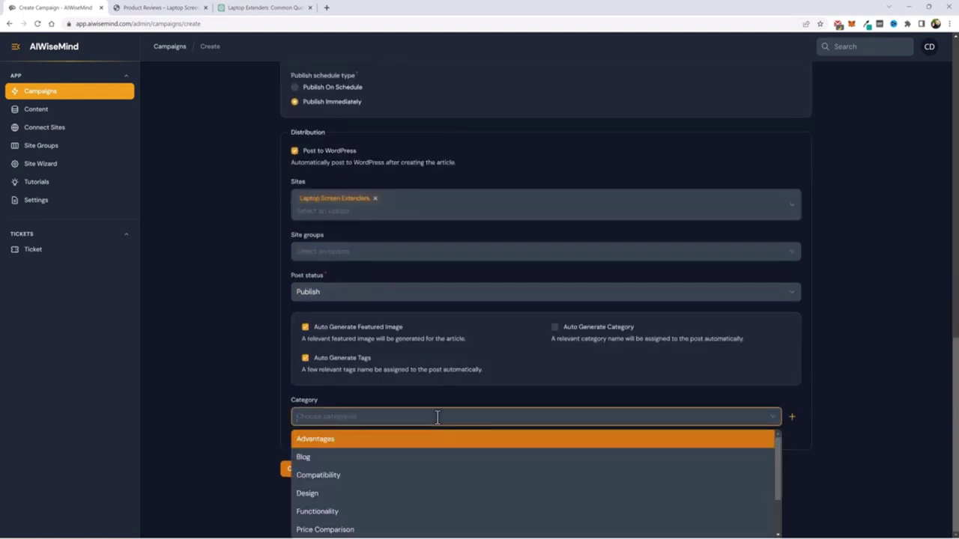
scroll(410, 472, "down", 2)
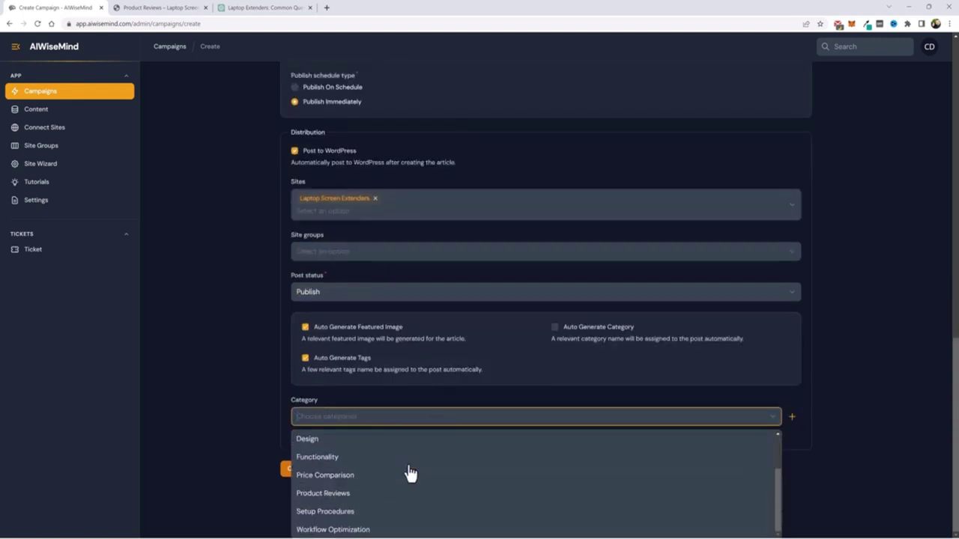
left_click(337, 494)
left_click(425, 393)
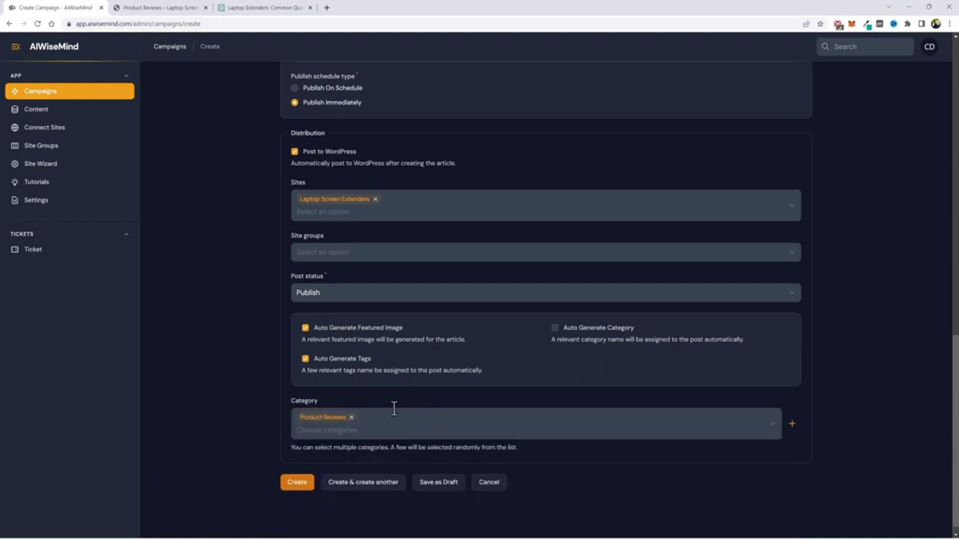
Step: Switch publishing to a schedule of 5 posts every day and create the campaign
scroll(374, 367, "up", 3)
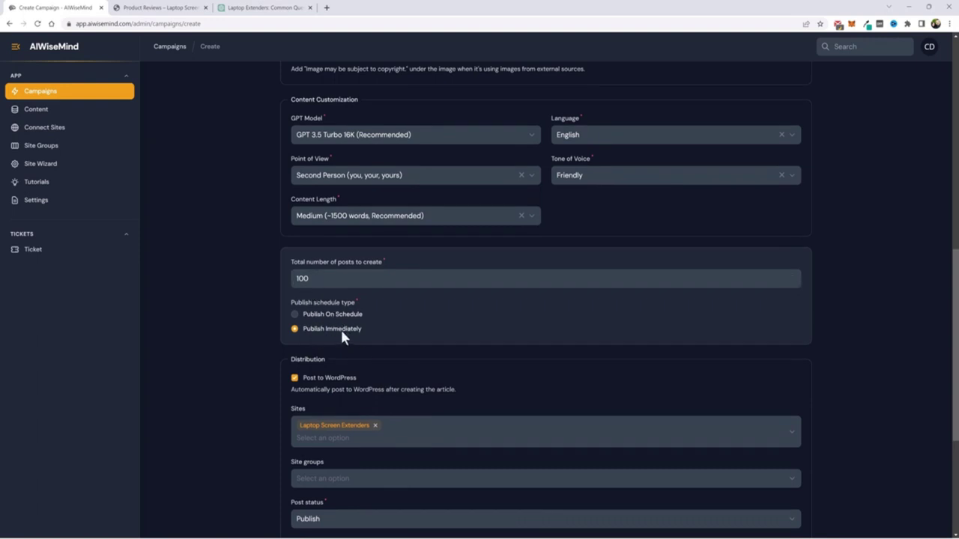
left_click(295, 315)
left_click(292, 393)
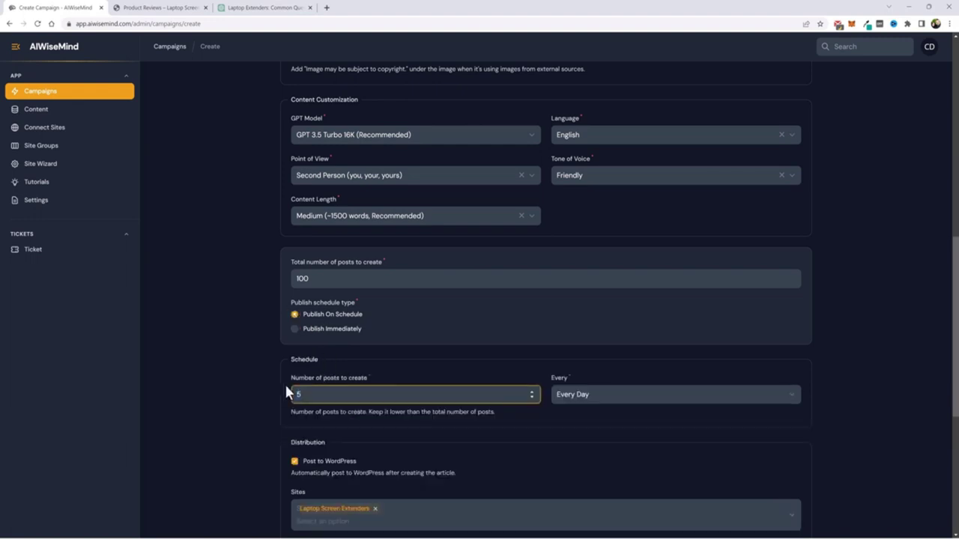
left_click(535, 425)
scroll(479, 439, "down", 4)
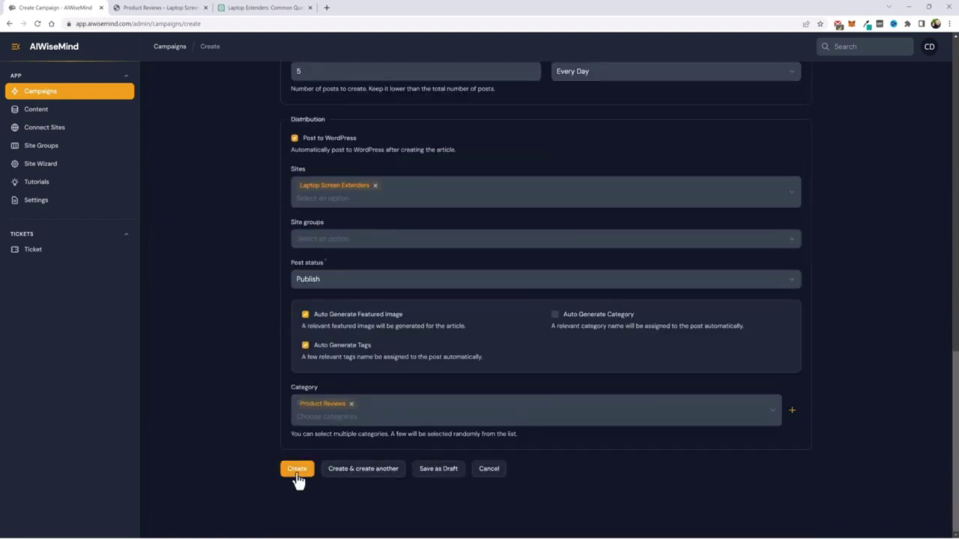
left_click(298, 473)
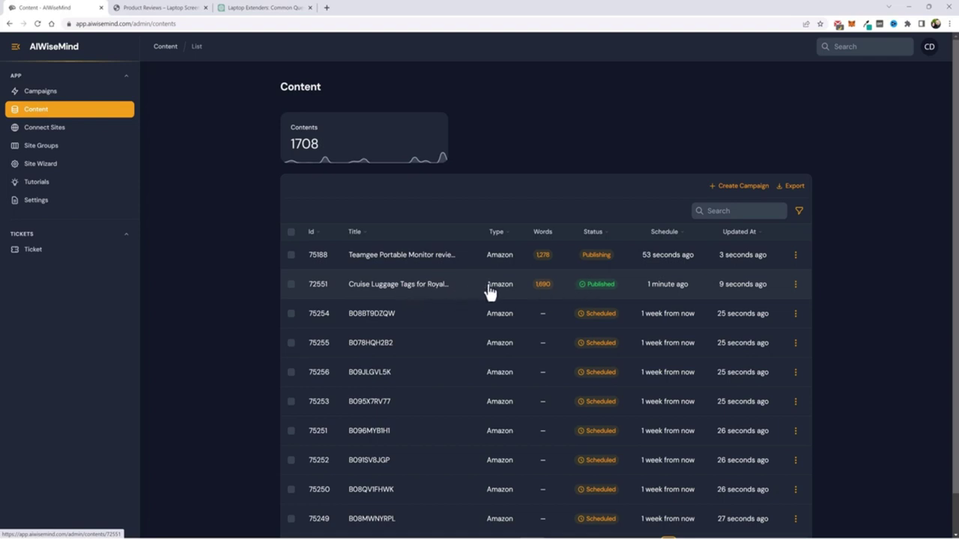
Step: Check the generated content list, refresh it, and open the live post of the Teamgee Portable Monitor review
scroll(494, 307, "down", 1)
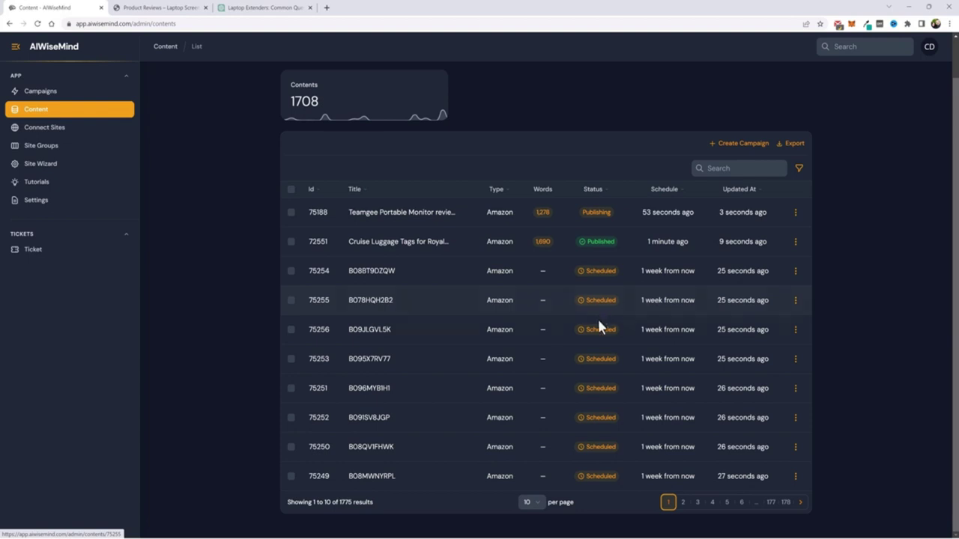
scroll(562, 342, "up", 1)
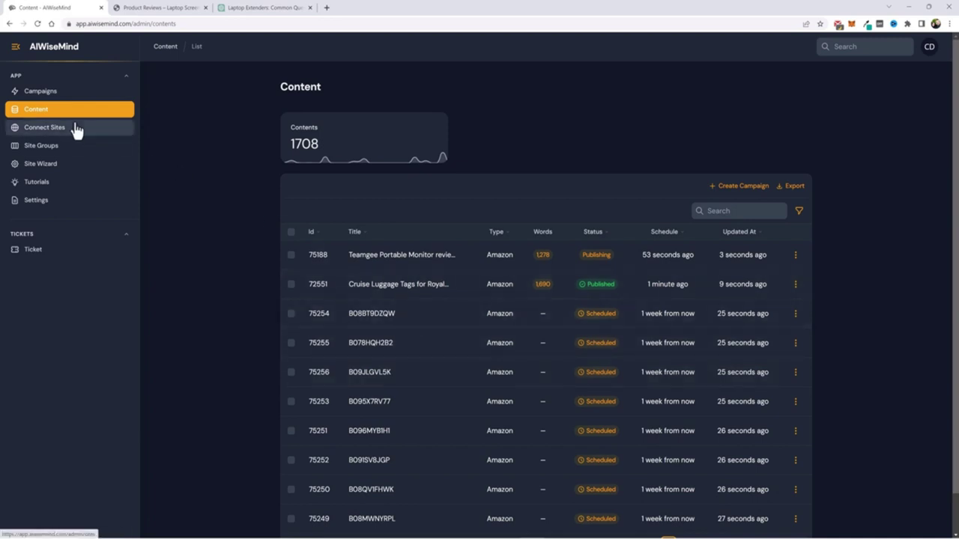
left_click(32, 117)
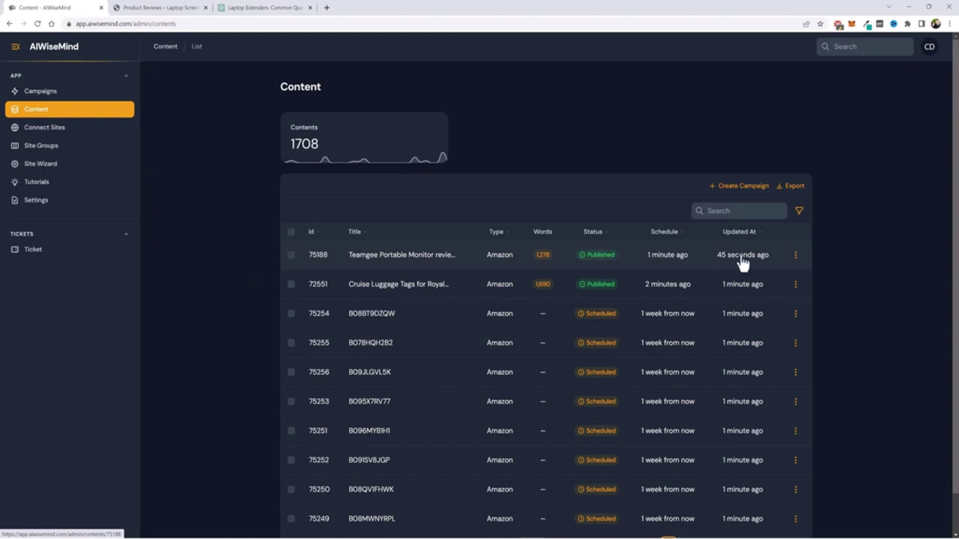
left_click(794, 258)
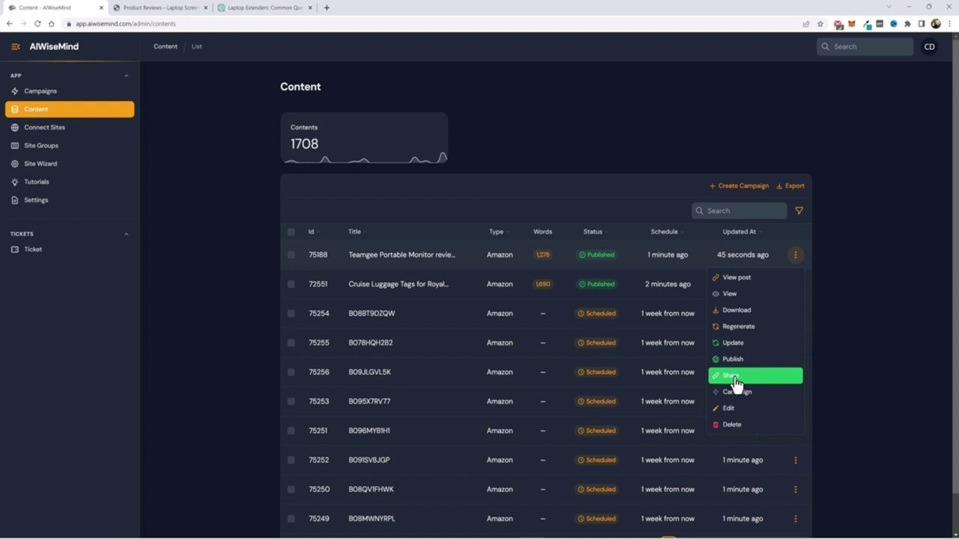
left_click(739, 281)
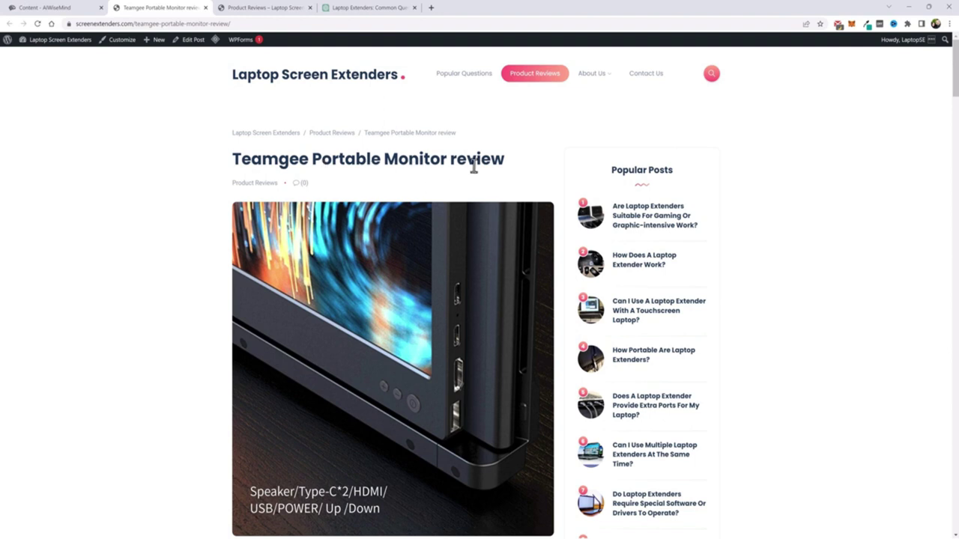
Step: Read through the Teamgee Portable Monitor review, examining its images, table of contents, embedded video, specifications, pros and cons, FAQs and conclusion
scroll(152, 332, "down", 4)
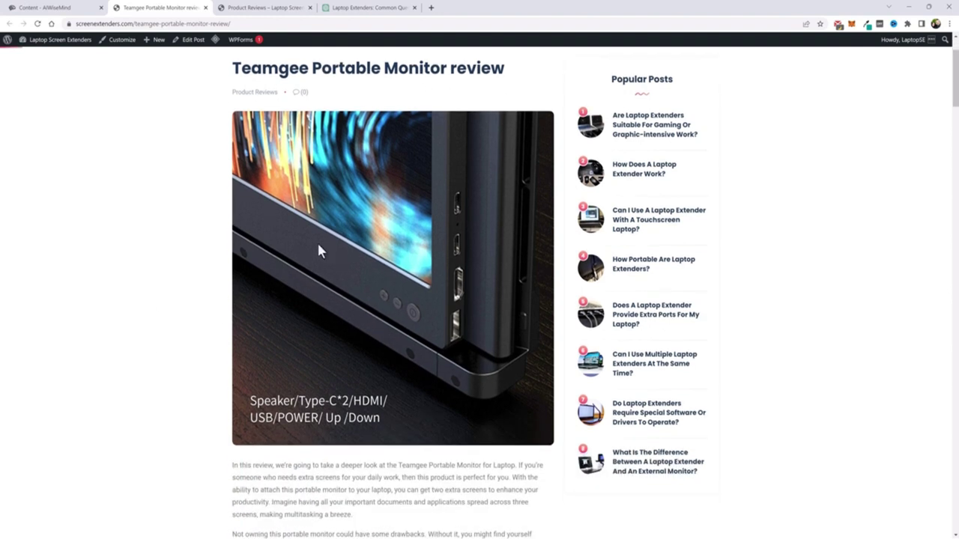
scroll(129, 335, "down", 2)
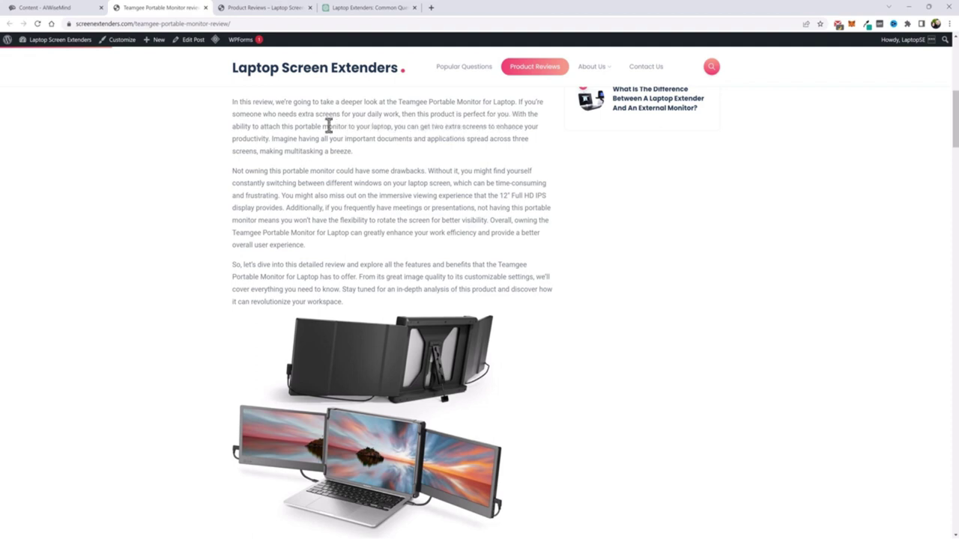
scroll(307, 186, "down", 3)
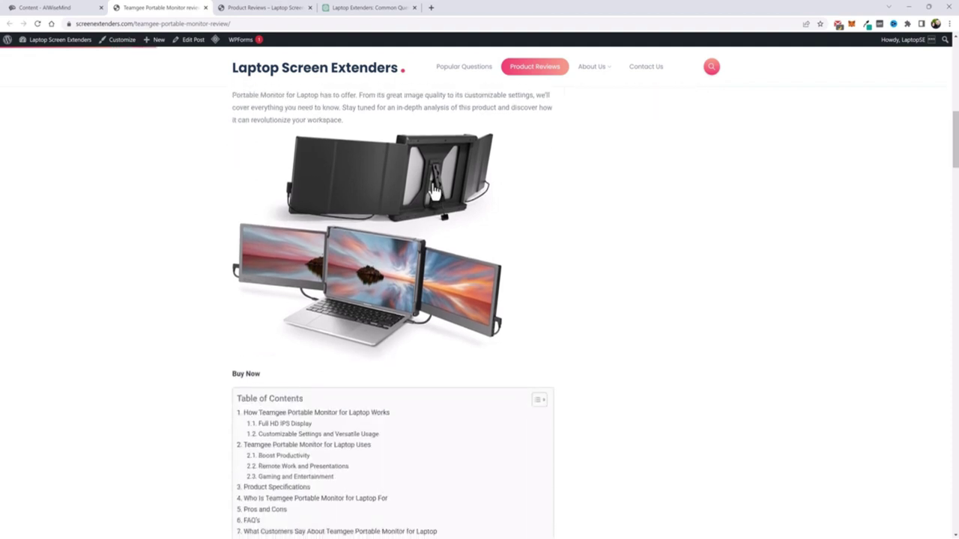
scroll(179, 275, "down", 3)
scroll(328, 172, "down", 2)
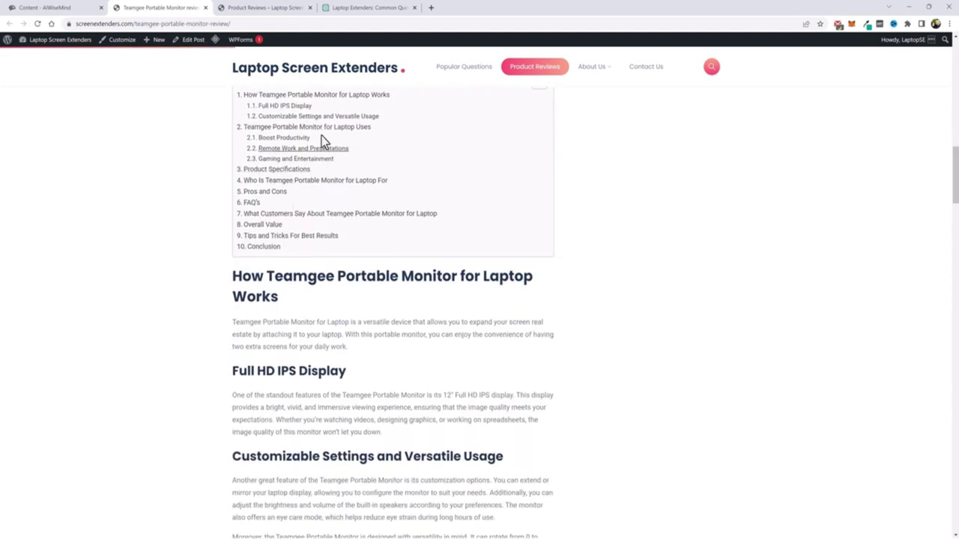
scroll(321, 143, "up", 1)
scroll(340, 300, "down", 5)
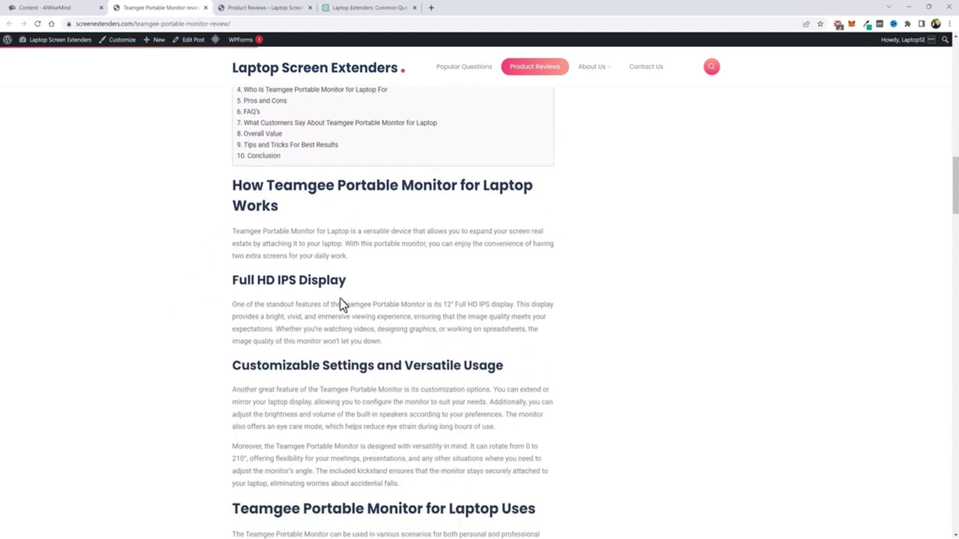
scroll(314, 293, "down", 2)
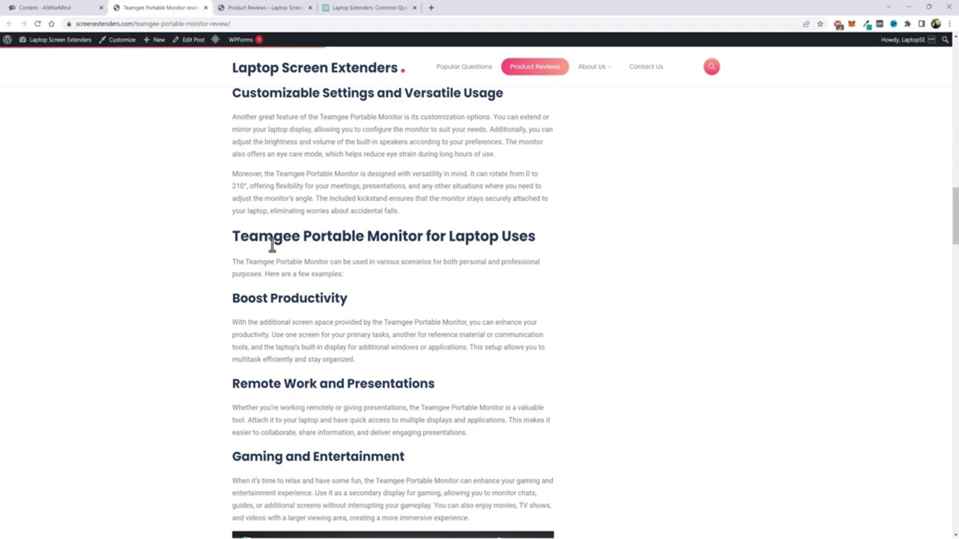
scroll(325, 347, "down", 4)
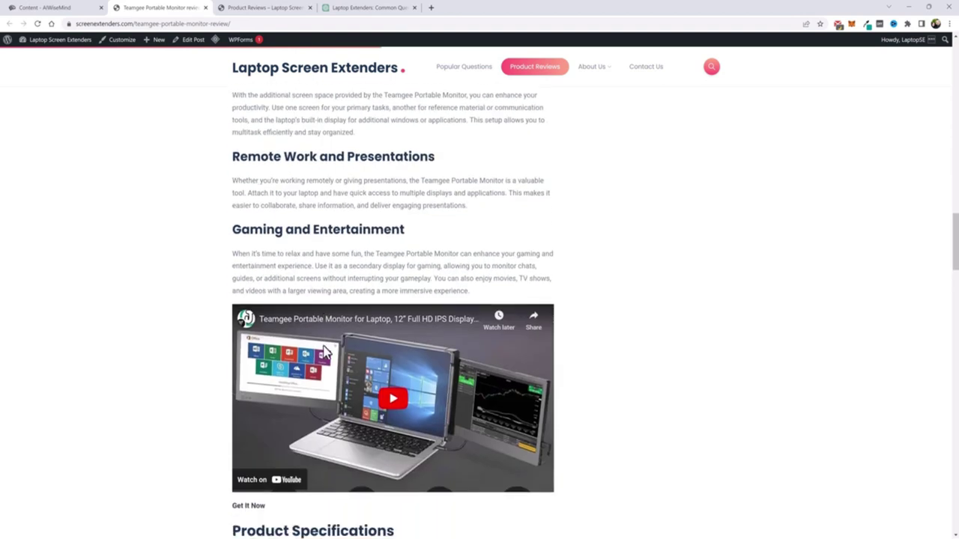
scroll(225, 304, "down", 3)
scroll(257, 345, "down", 2)
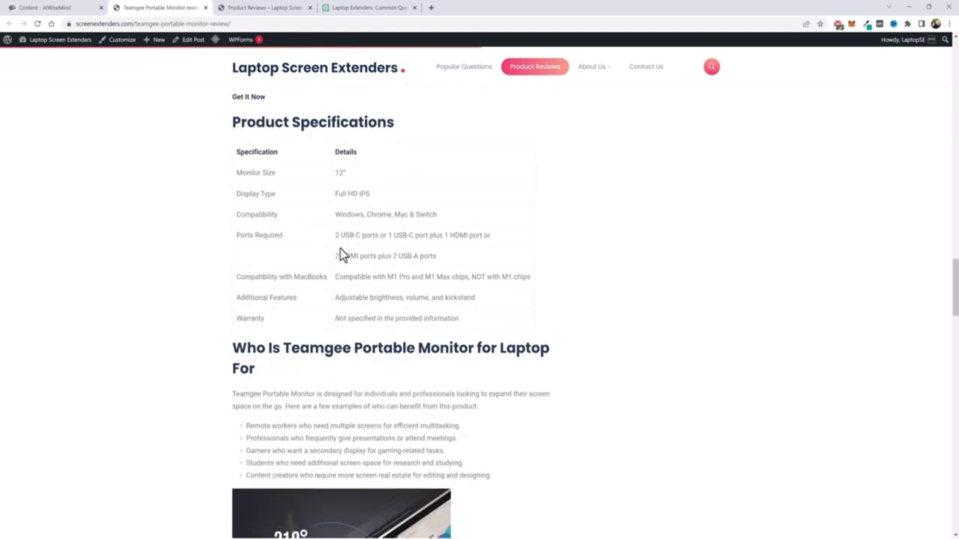
scroll(353, 266, "up", 3)
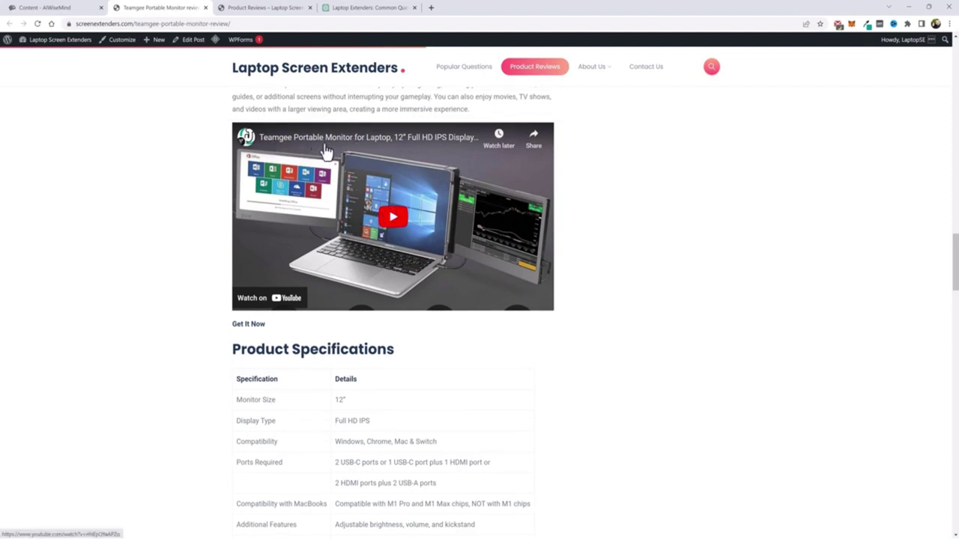
scroll(173, 337, "down", 4)
scroll(171, 344, "down", 2)
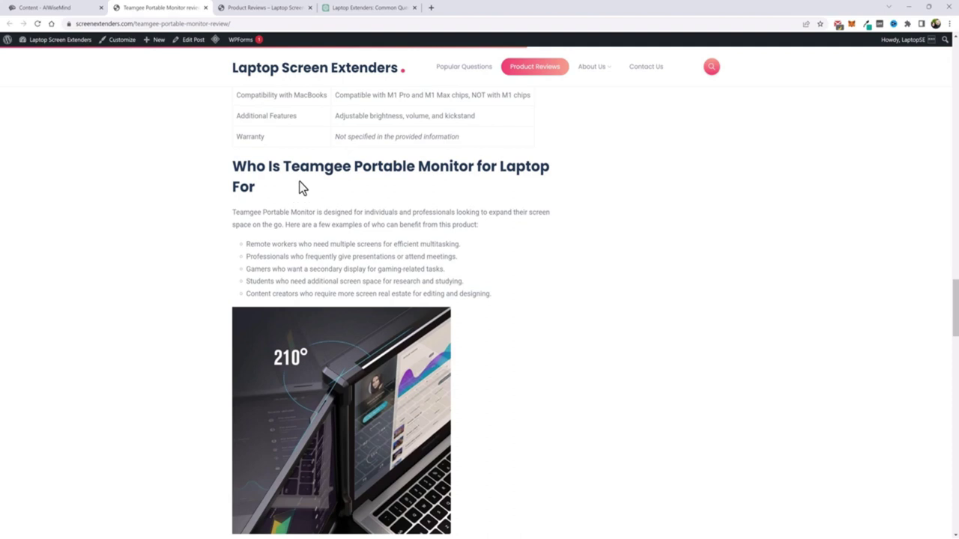
scroll(192, 322, "down", 6)
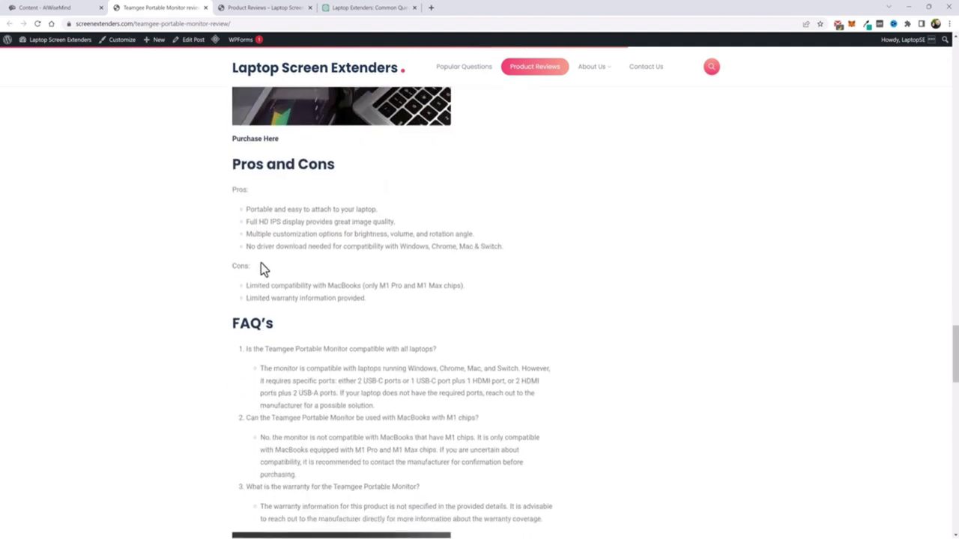
scroll(262, 268, "down", 9)
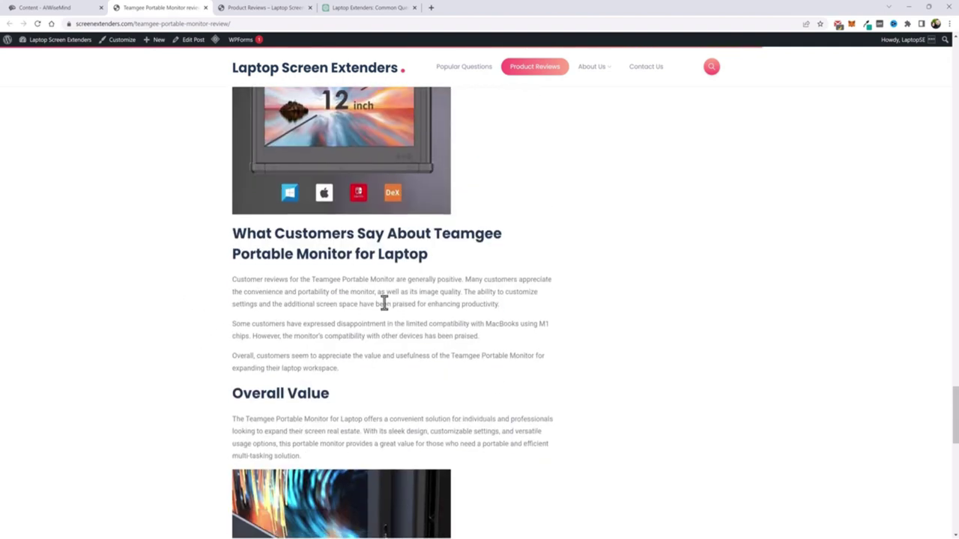
scroll(365, 292, "down", 7)
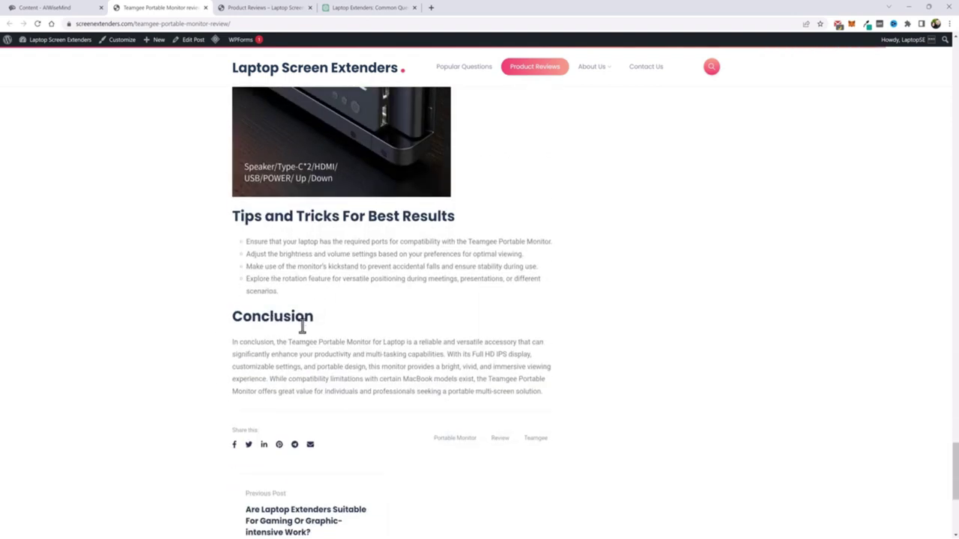
scroll(449, 360, "up", 7)
scroll(484, 348, "up", 15)
scroll(480, 344, "up", 15)
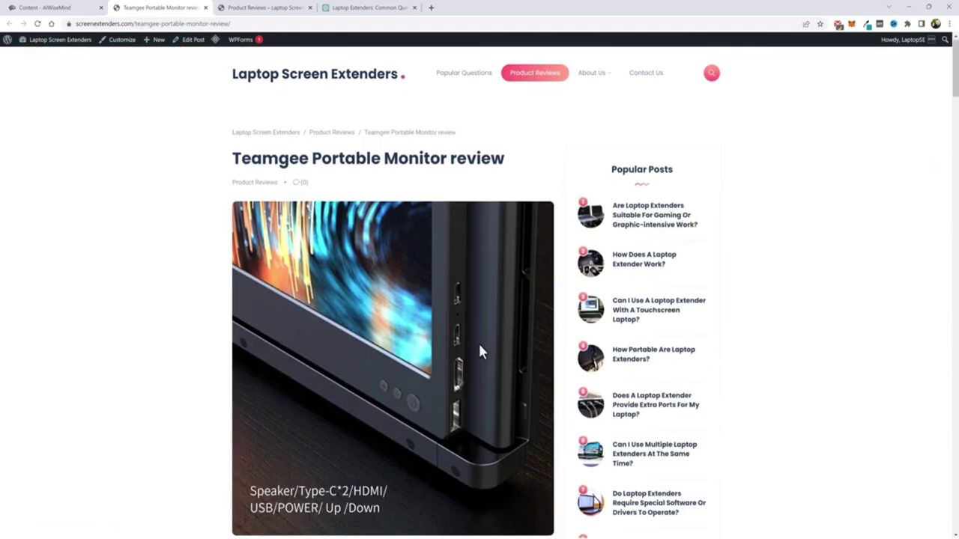